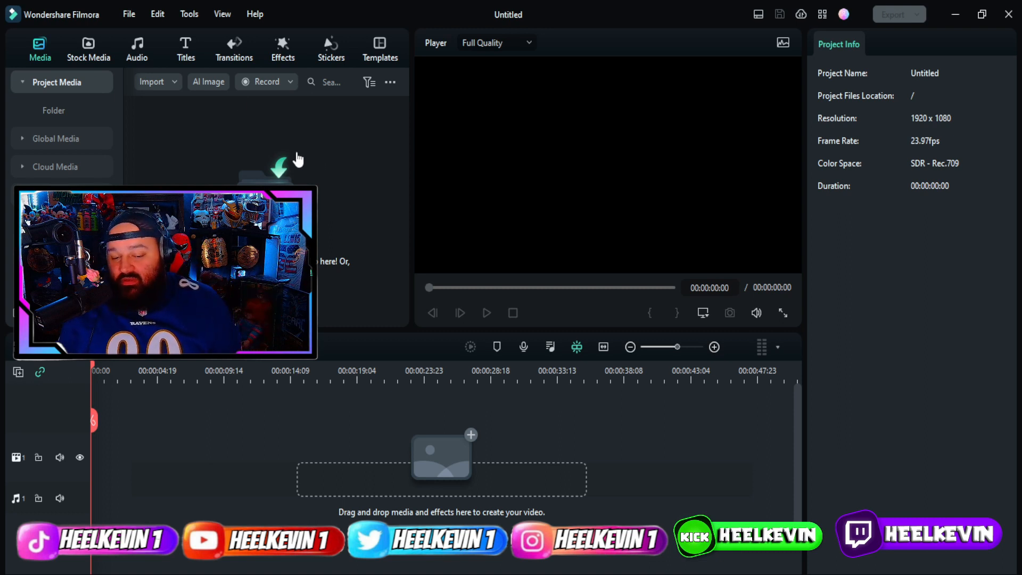
Add the ornate gold 'LIPS OF AN ANGEL' title and replace its subtitle with the performers' names.
{"action": "left_click", "coordinate": [187, 52]}
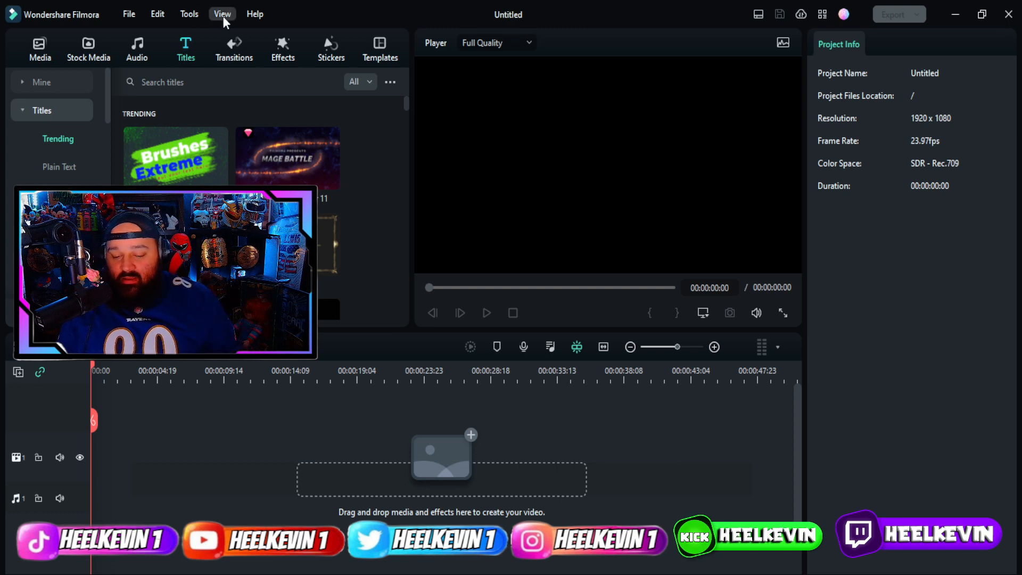
{"action": "double_click", "coordinate": [287, 243]}
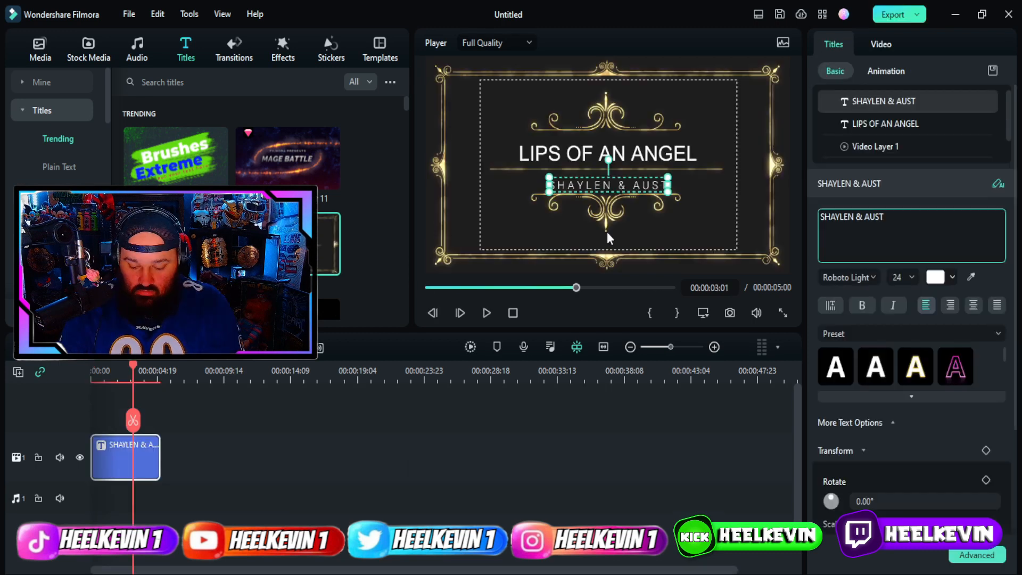
{"action": "type", "text": "IN"}
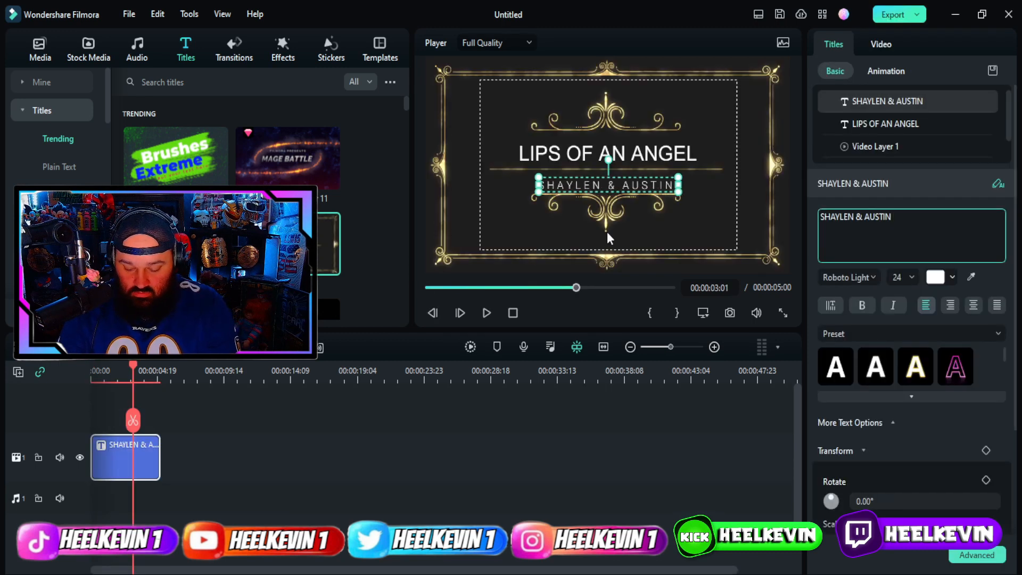
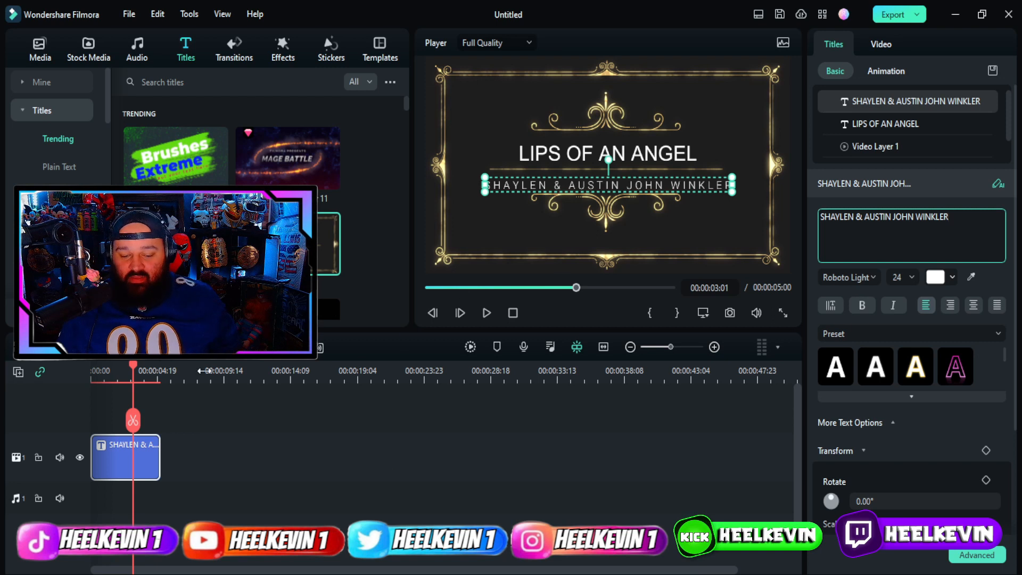
{"action": "left_click_drag", "start_coordinate": [137, 371], "coordinate": [160, 371]}
Place the recording after the title, split it at 00:00:09:10 and delete the short opening piece.
{"action": "left_click", "coordinate": [39, 51]}
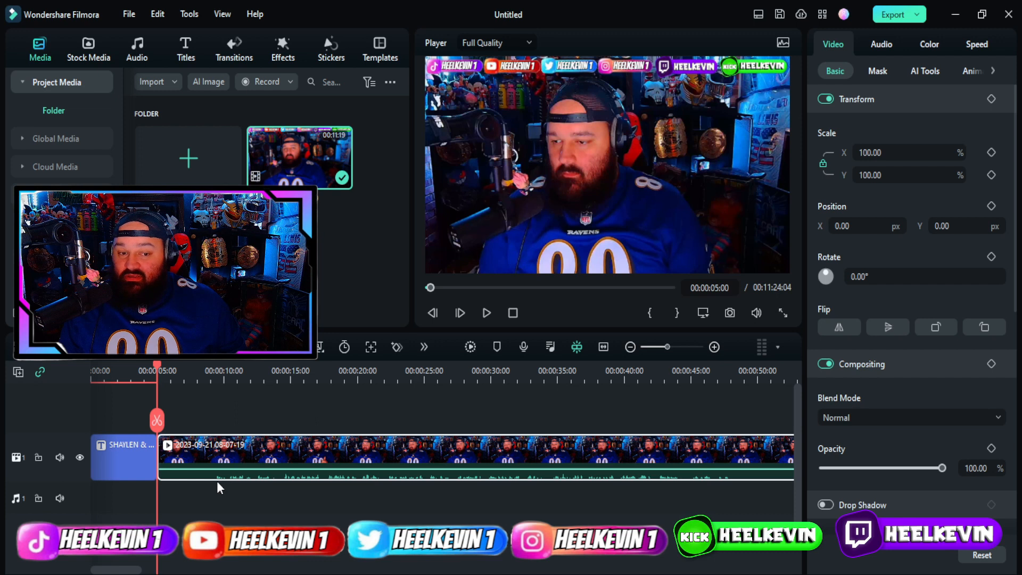
{"action": "left_click_drag", "start_coordinate": [159, 367], "coordinate": [214, 378]}
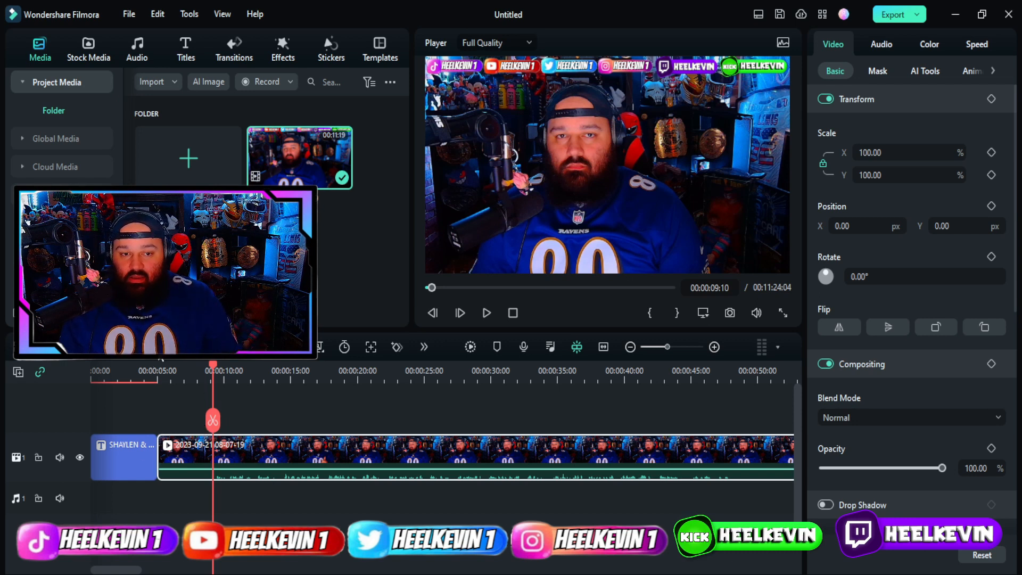
{"action": "key", "text": "ctrl+b"}
{"action": "left_click", "coordinate": [201, 462]}
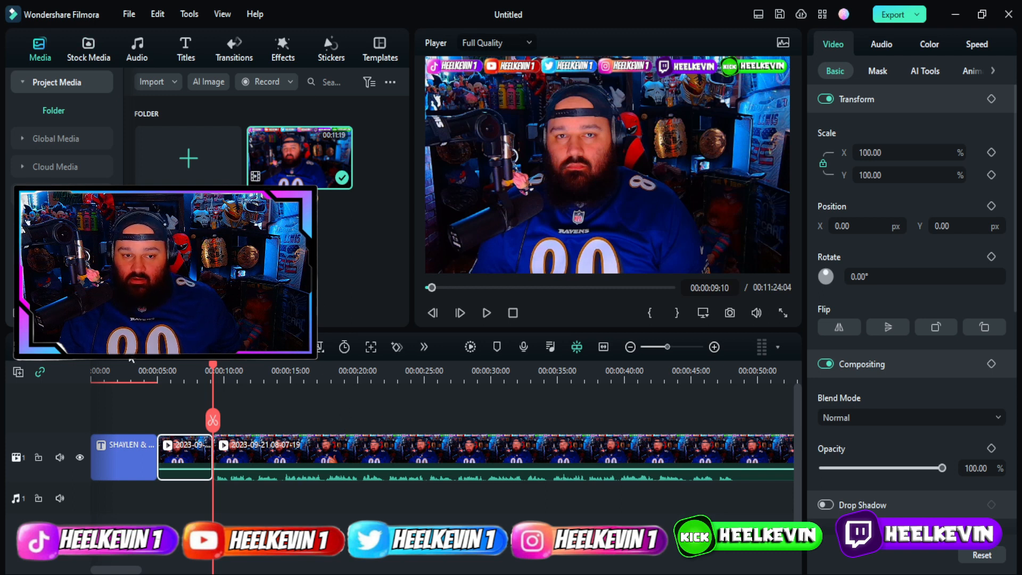
{"action": "key", "text": "Delete"}
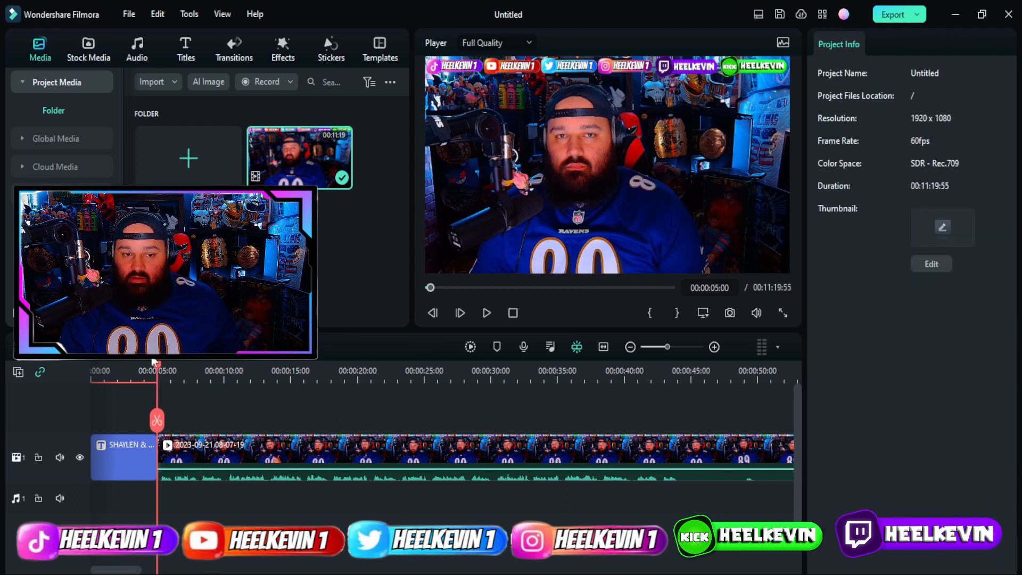
Put the Col Split transition between the title and the recording, then preview it from the start.
{"action": "left_click", "coordinate": [239, 57]}
{"action": "scroll", "coordinate": [167, 152], "scroll_direction": "down", "scroll_amount": 2}
{"action": "left_click_drag", "start_coordinate": [167, 152], "coordinate": [153, 463]}
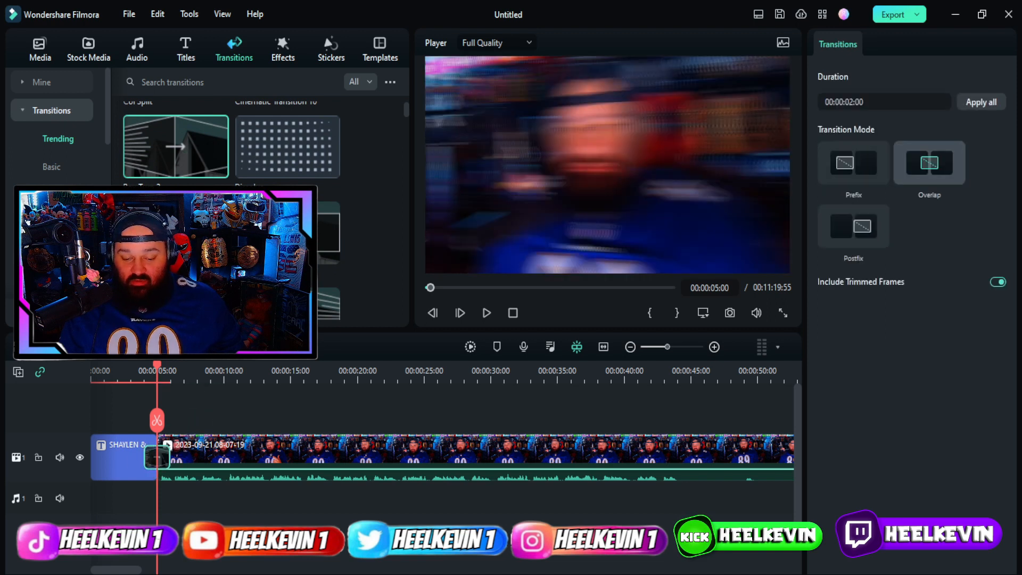
{"action": "left_click", "coordinate": [514, 314]}
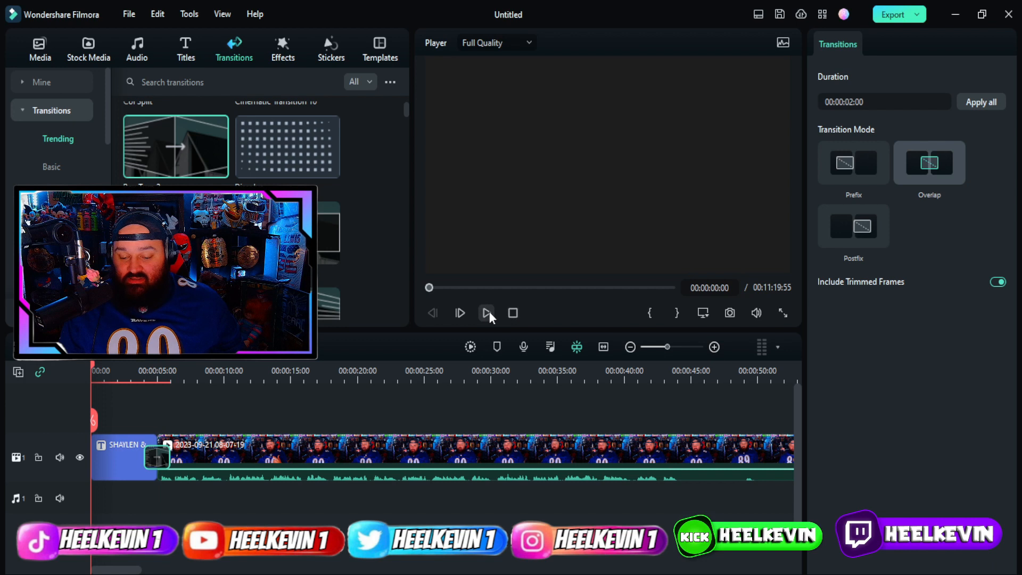
{"action": "left_click", "coordinate": [488, 311]}
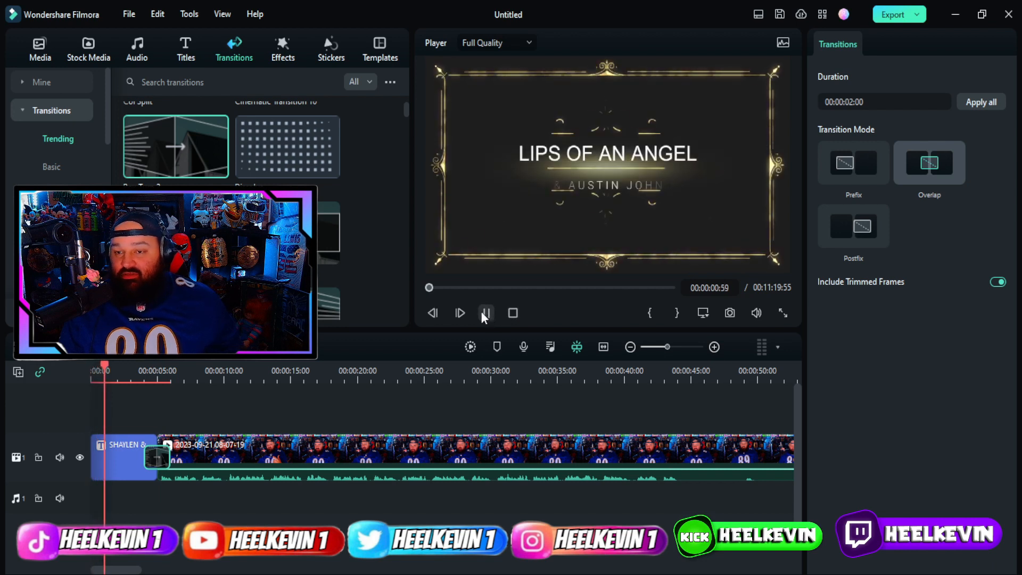
{"action": "left_click", "coordinate": [489, 308]}
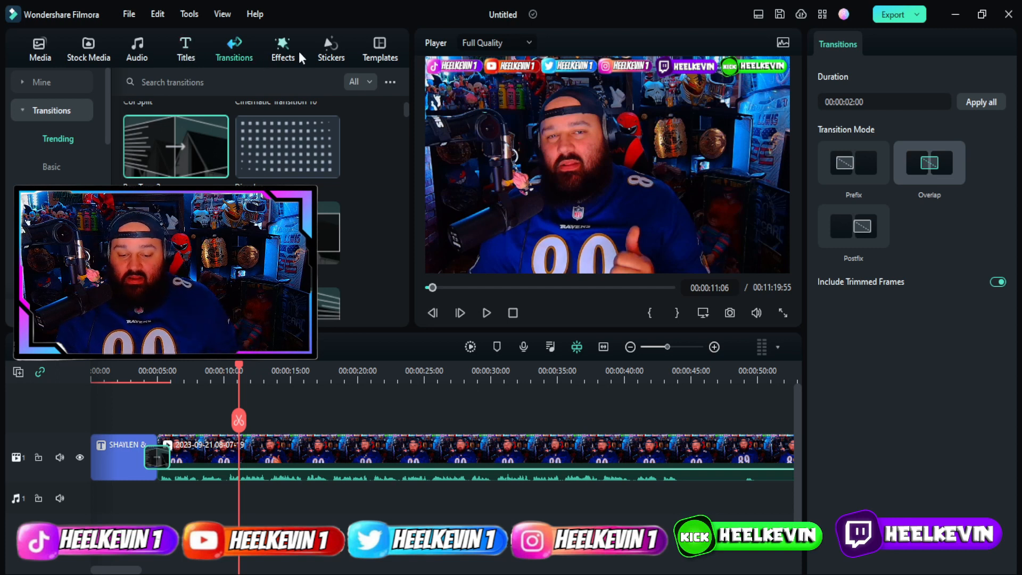
Add the animated Element 14 SUBSCRIBED sticker to track 2 above the recording.
{"action": "left_click", "coordinate": [331, 55]}
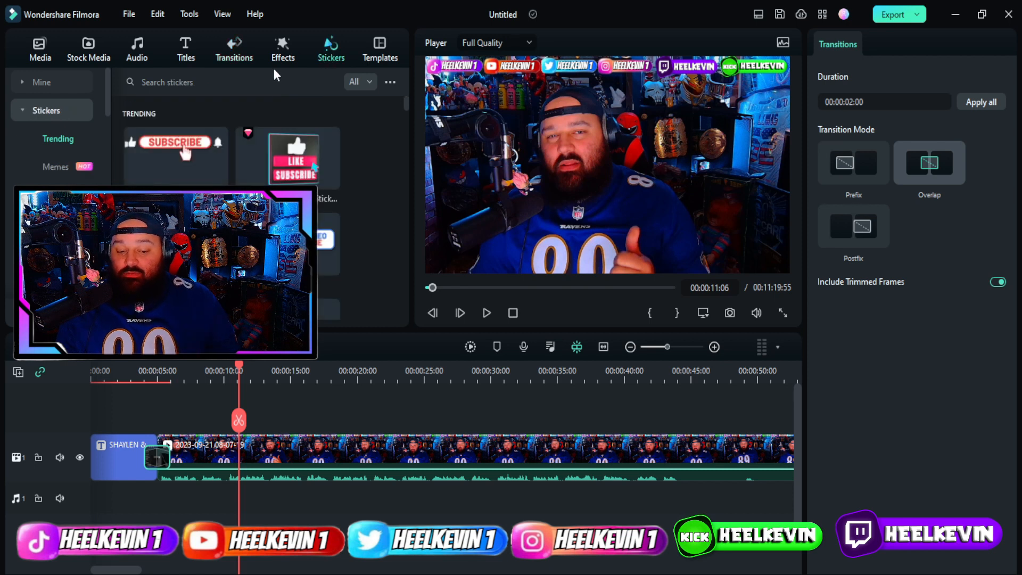
{"action": "scroll", "coordinate": [219, 139], "scroll_direction": "down", "scroll_amount": 10}
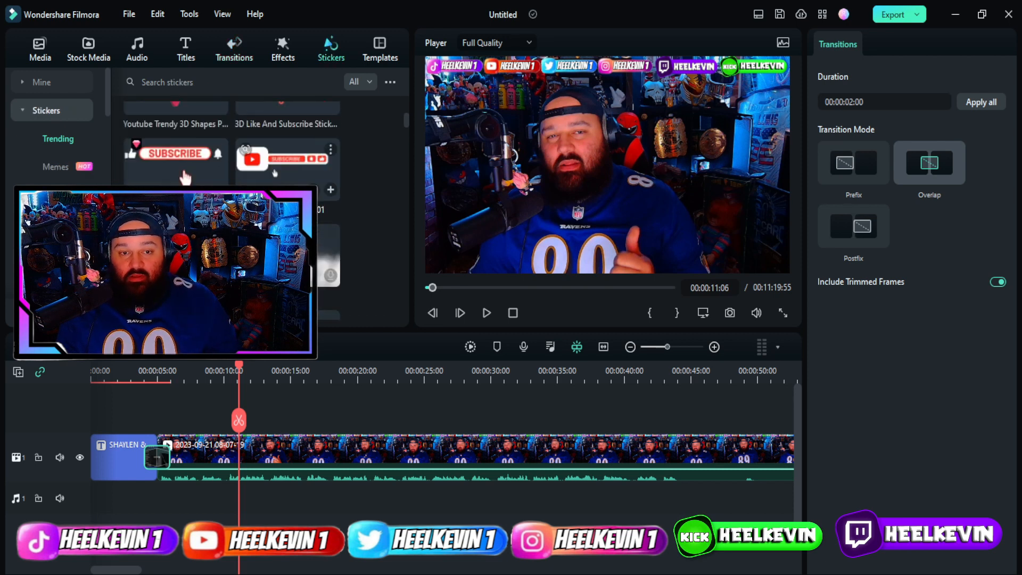
{"action": "scroll", "coordinate": [182, 135], "scroll_direction": "down", "scroll_amount": 10}
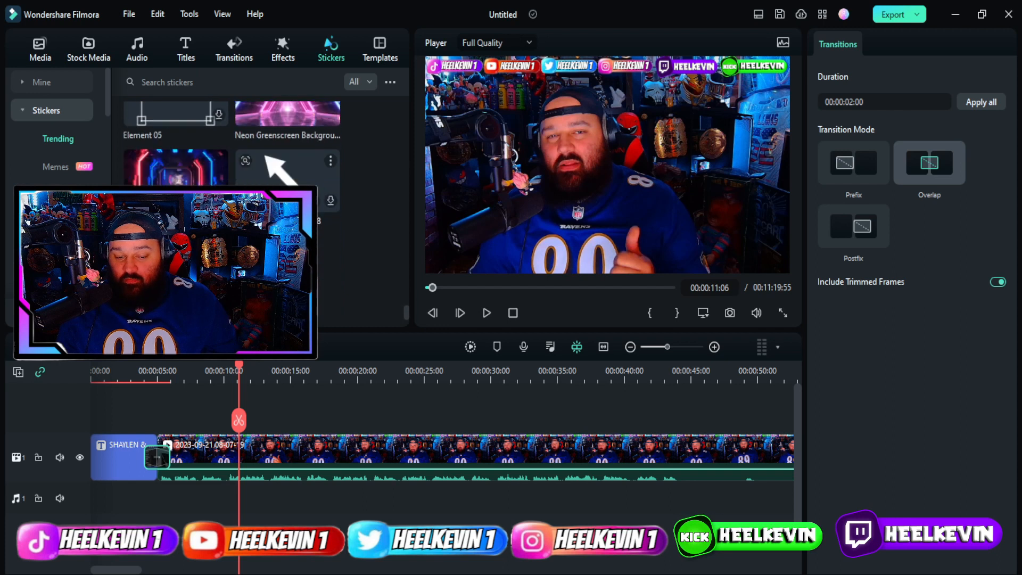
{"action": "scroll", "coordinate": [229, 138], "scroll_direction": "up", "scroll_amount": 15}
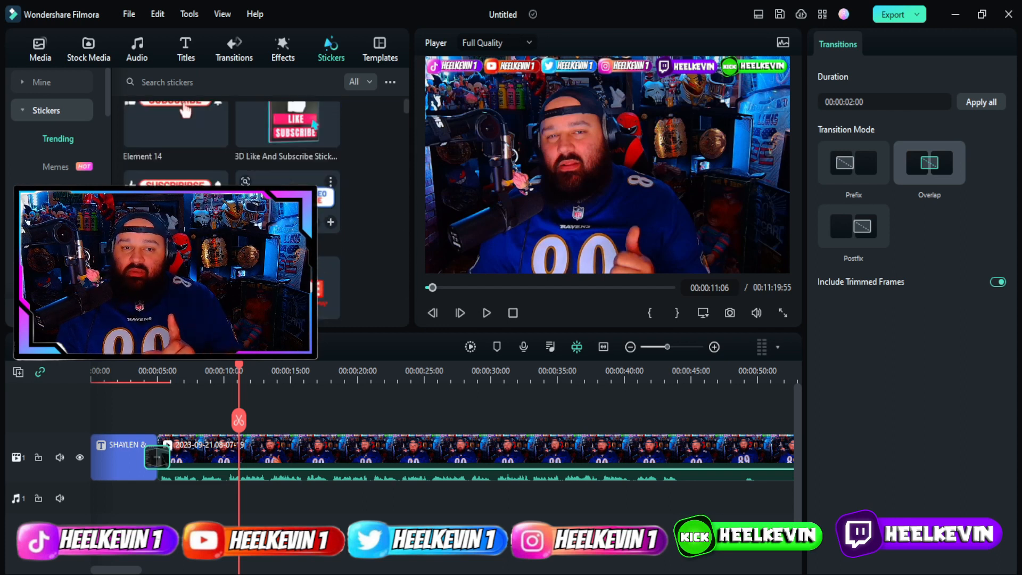
{"action": "scroll", "coordinate": [229, 138], "scroll_direction": "up", "scroll_amount": 3}
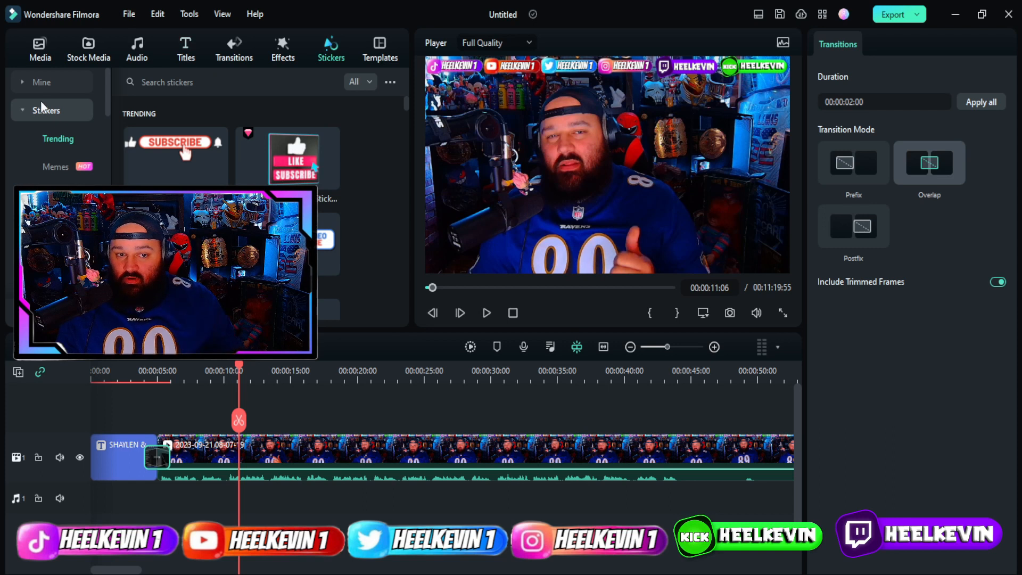
{"action": "mouse_move", "coordinate": [157, 170]}
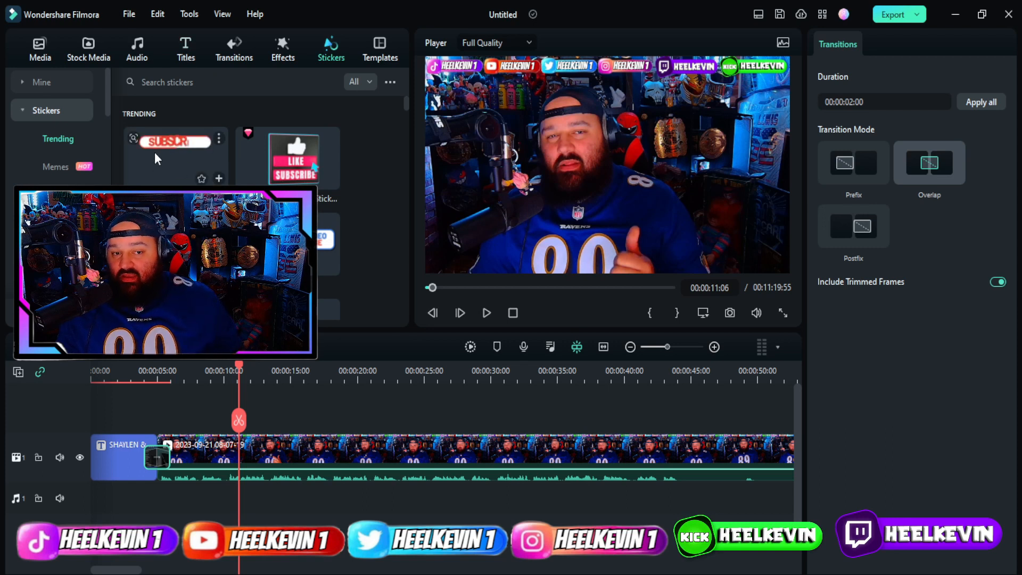
{"action": "mouse_move", "coordinate": [247, 136]}
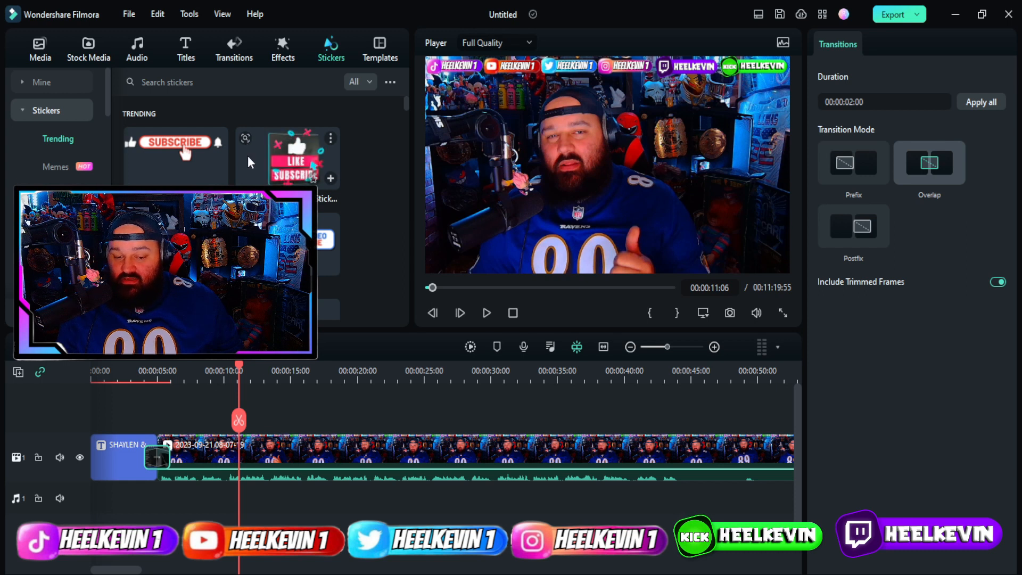
{"action": "mouse_move", "coordinate": [173, 152]}
{"action": "left_click", "coordinate": [178, 152]}
{"action": "left_click_drag", "start_coordinate": [185, 153], "coordinate": [242, 430]}
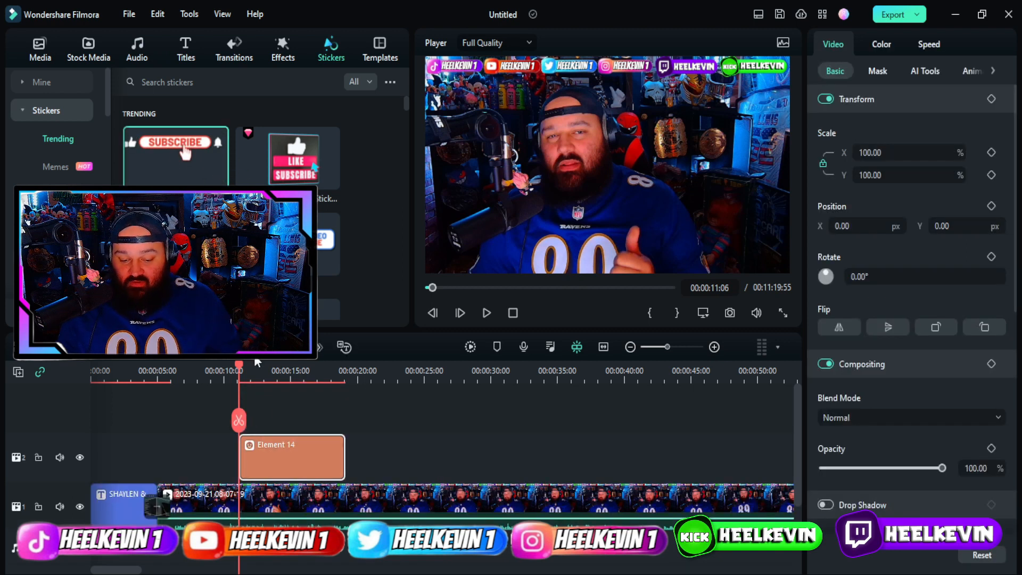
{"action": "left_click_drag", "start_coordinate": [240, 365], "coordinate": [249, 366]}
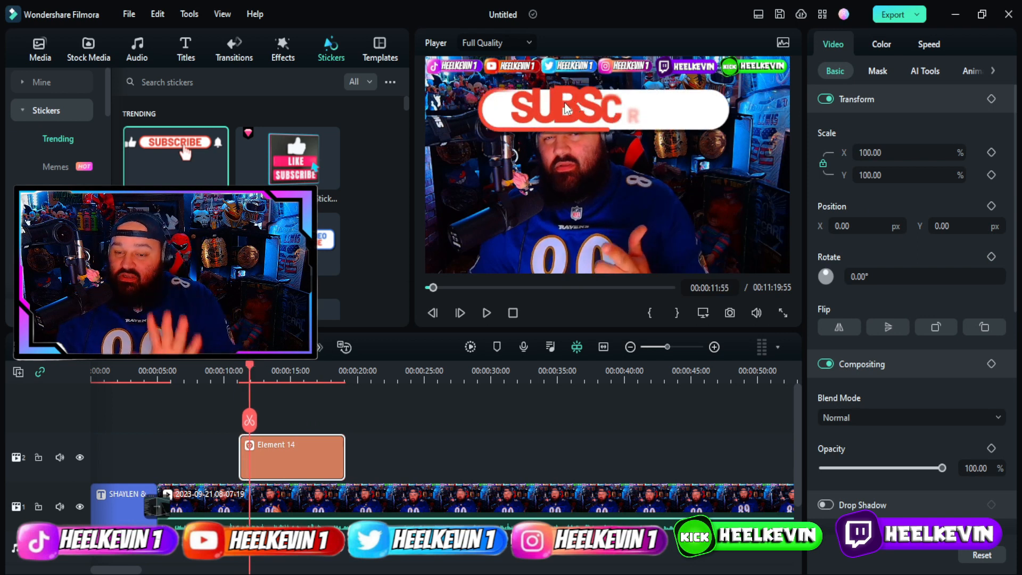
Move the SUBSCRIBED sticker down near the bottom of the frame and review its animation.
{"action": "left_click_drag", "start_coordinate": [565, 108], "coordinate": [565, 186]}
{"action": "left_click", "coordinate": [487, 312]}
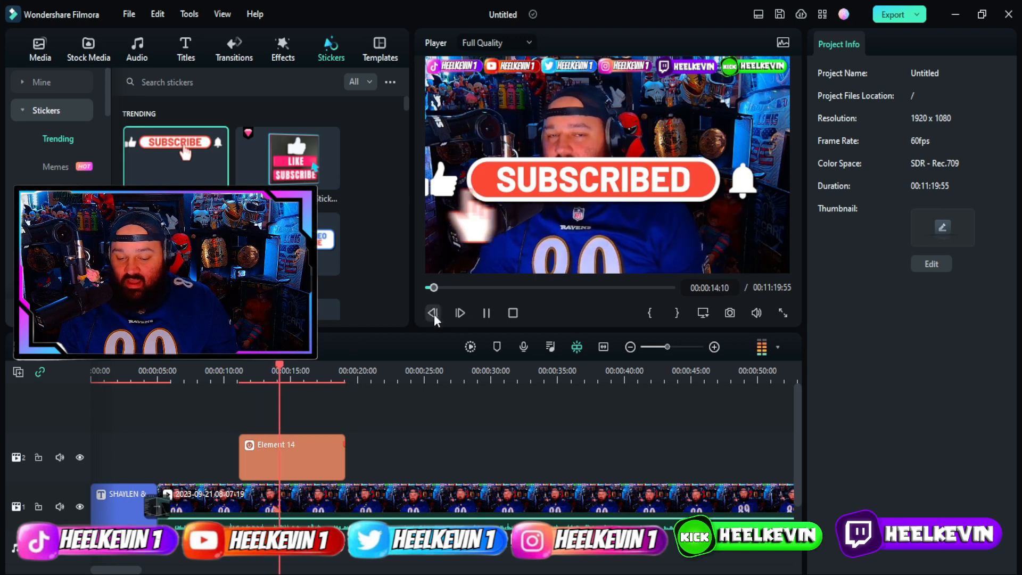
{"action": "left_click", "coordinate": [487, 313]}
{"action": "left_click_drag", "start_coordinate": [570, 184], "coordinate": [569, 242]}
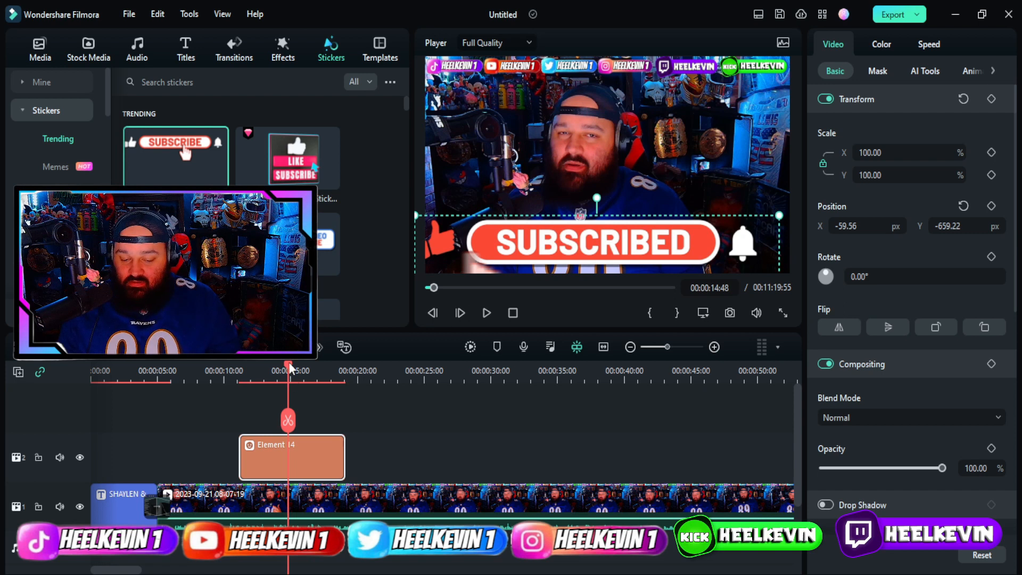
{"action": "left_click_drag", "start_coordinate": [292, 370], "coordinate": [206, 370]}
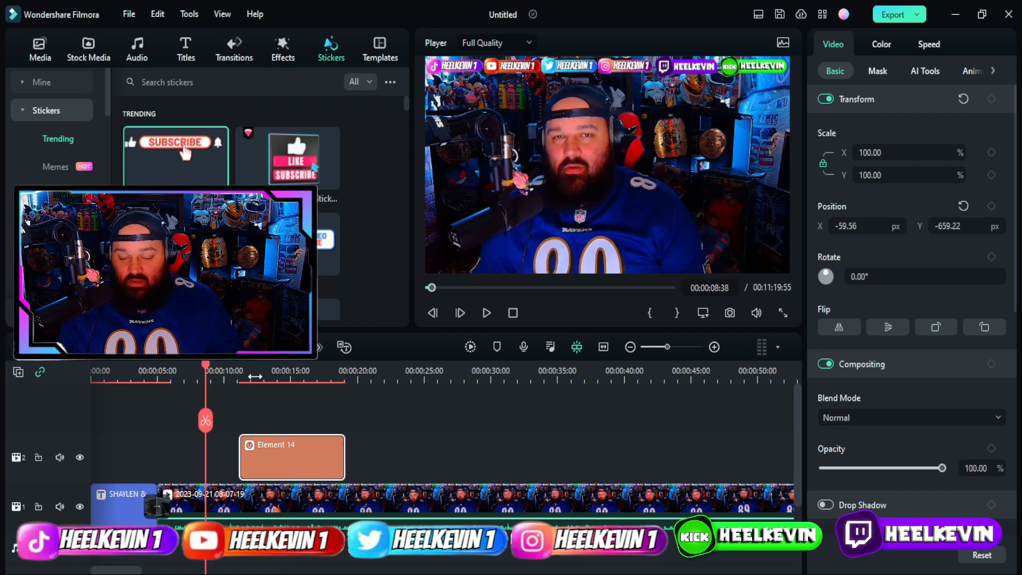
{"action": "left_click", "coordinate": [483, 320]}
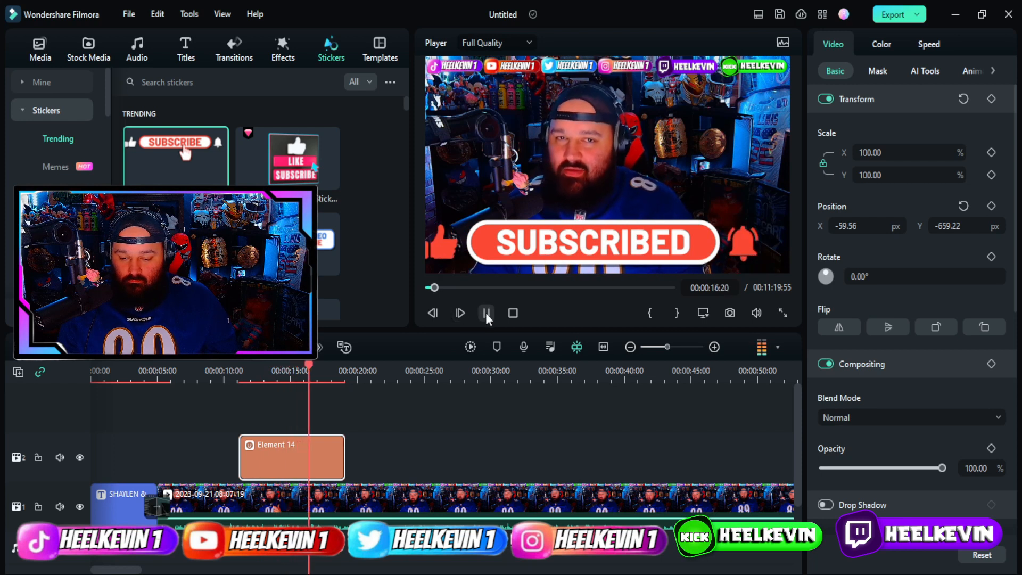
{"action": "left_click", "coordinate": [486, 315]}
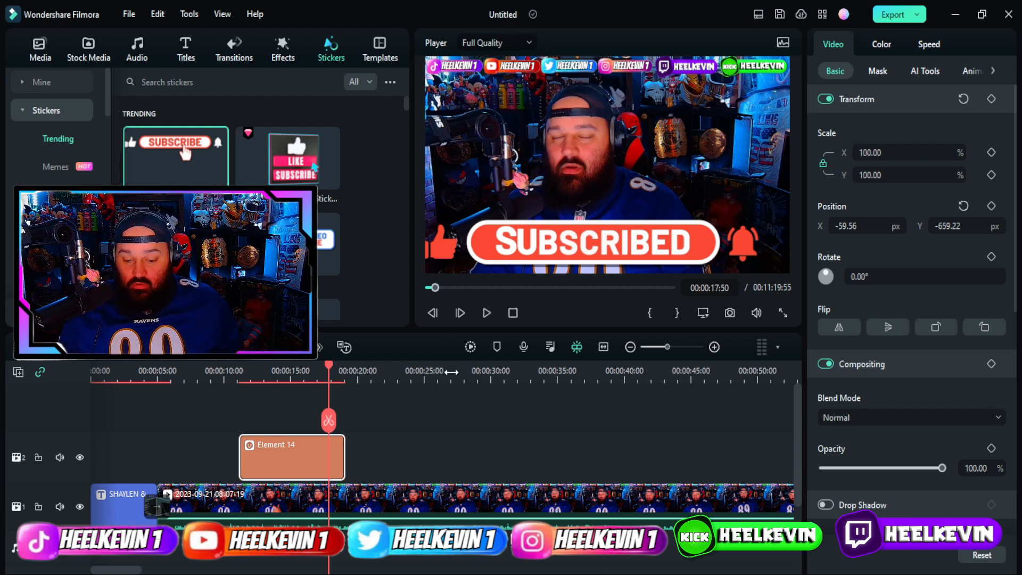
{"action": "scroll", "coordinate": [597, 388], "scroll_direction": "down", "scroll_amount": 1}
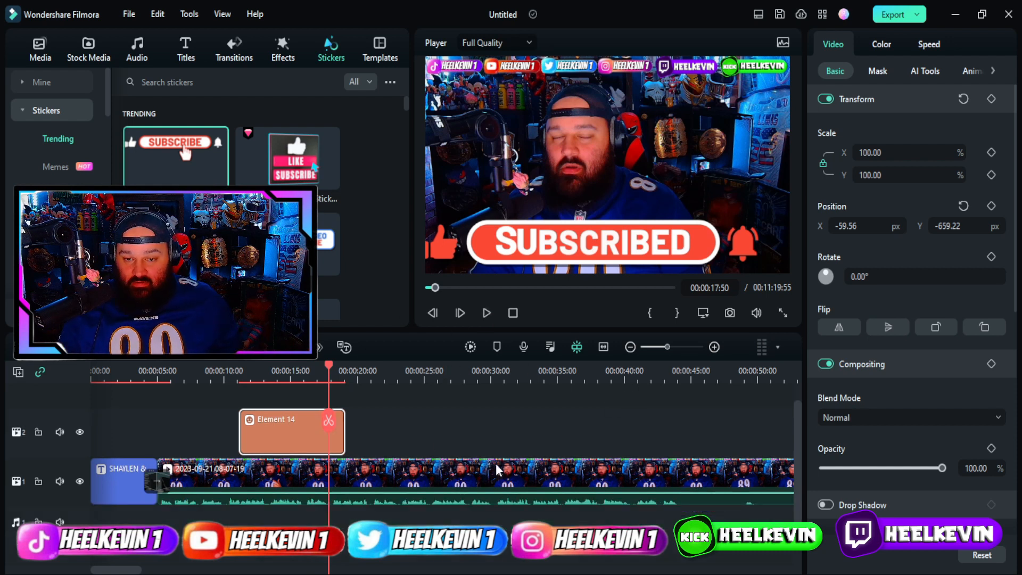
Split the recording at 0:44 and 1:11:54 and delete the piece between, leaving 10:52.
{"action": "left_click_drag", "start_coordinate": [329, 369], "coordinate": [662, 394]}
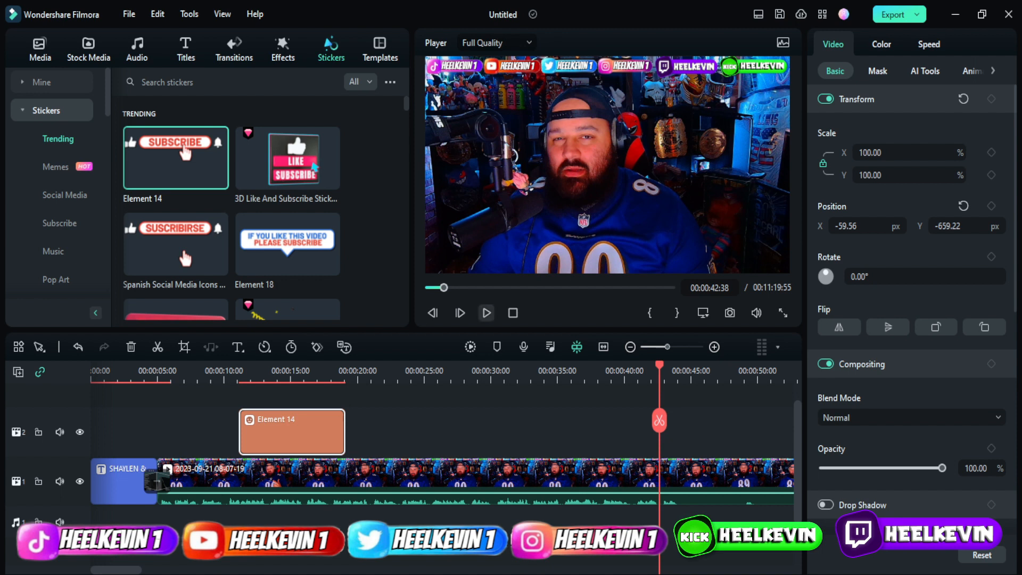
{"action": "left_click", "coordinate": [487, 313]}
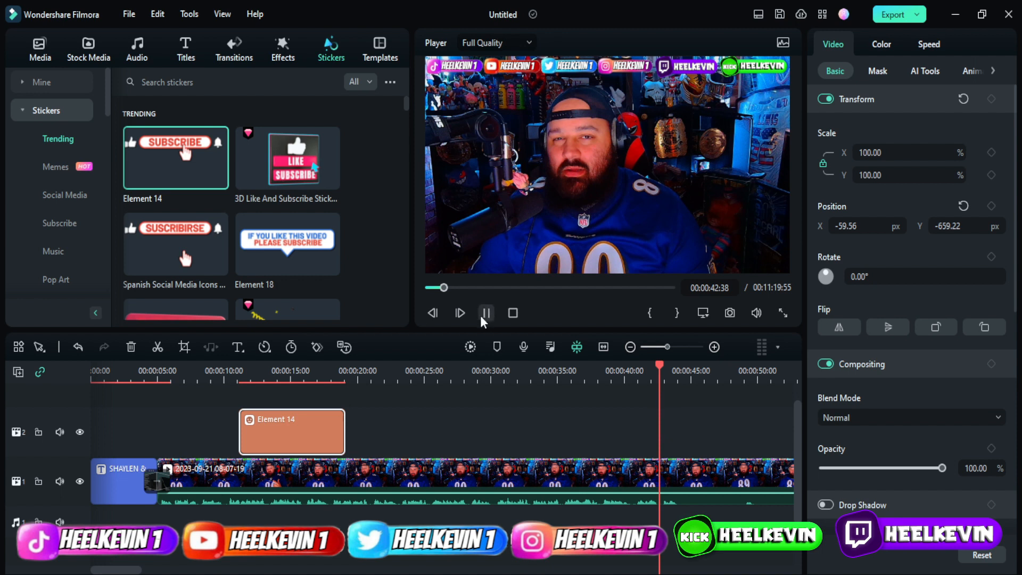
{"action": "left_click", "coordinate": [158, 351]}
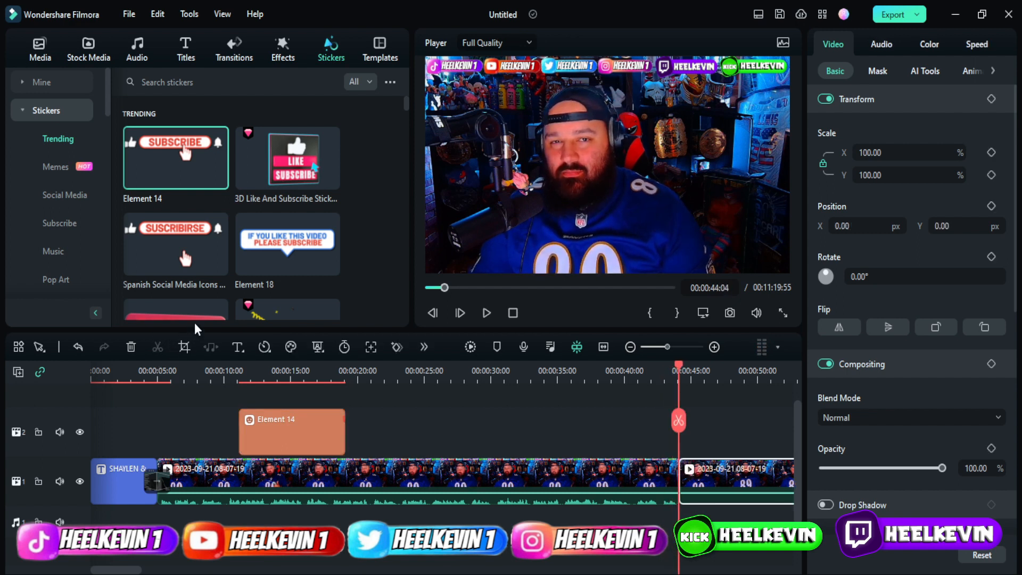
{"action": "left_click_drag", "start_coordinate": [679, 370], "coordinate": [727, 400]}
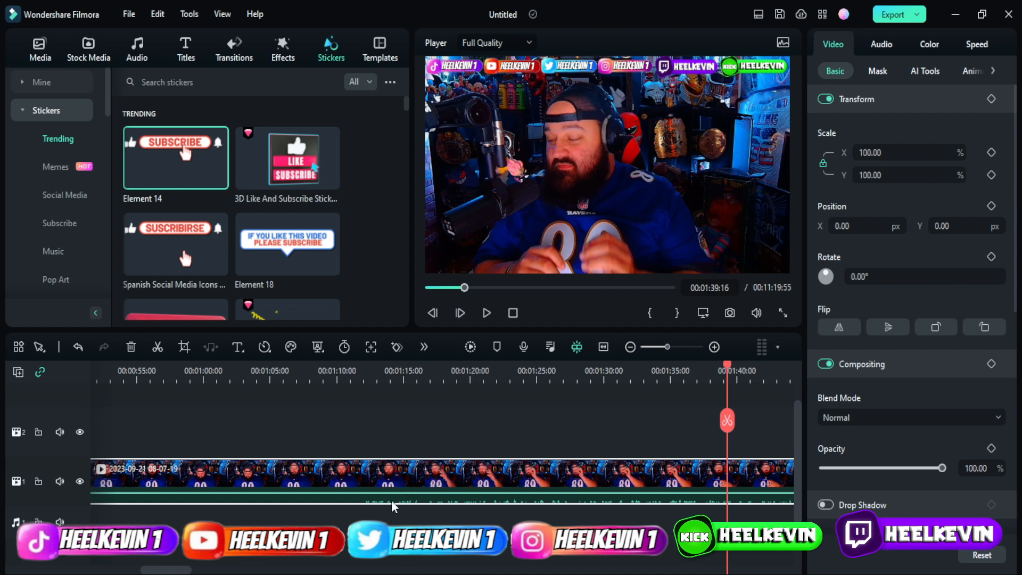
{"action": "left_click_drag", "start_coordinate": [728, 373], "coordinate": [364, 389]}
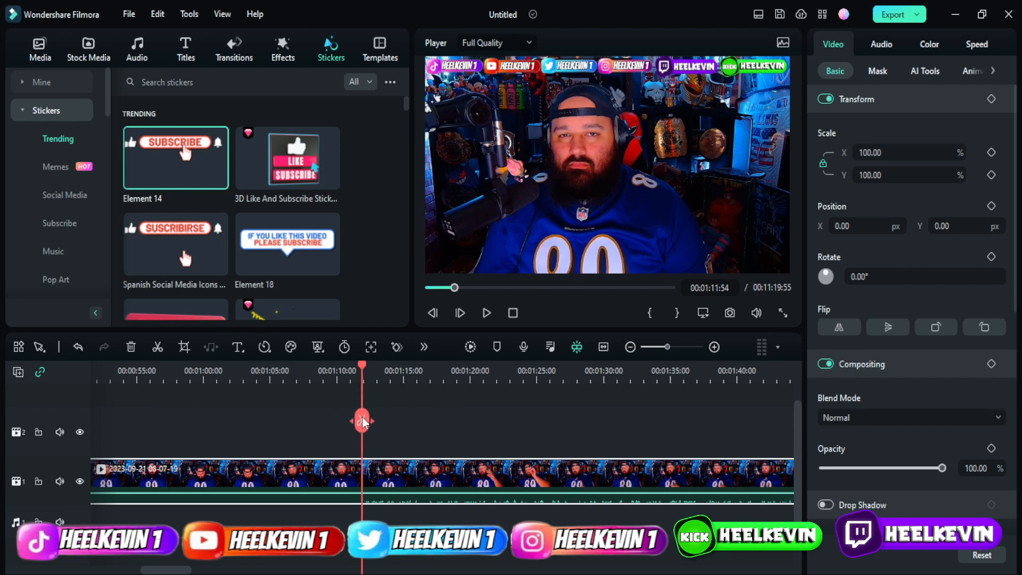
{"action": "left_click", "coordinate": [158, 347]}
{"action": "left_click", "coordinate": [295, 467]}
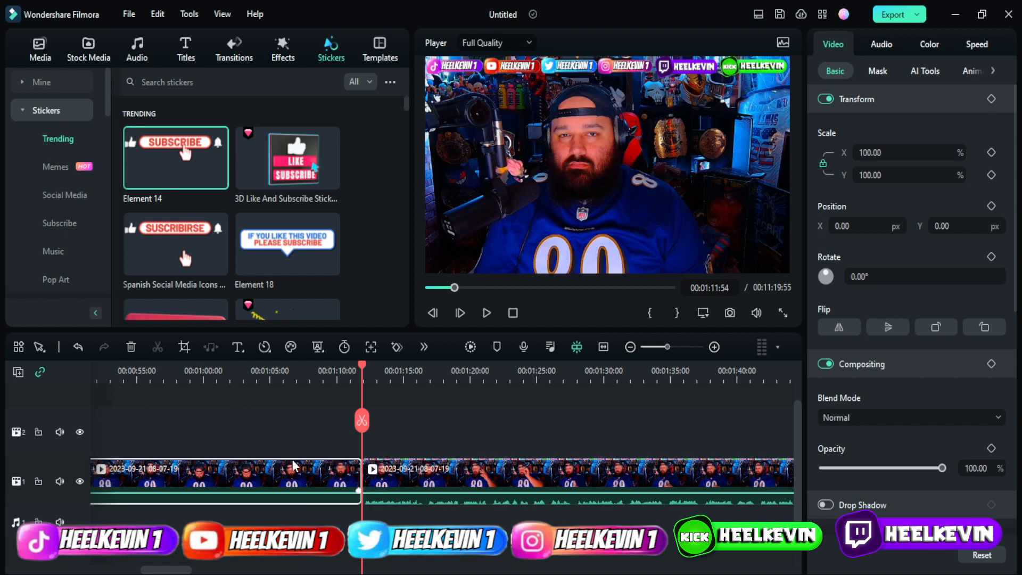
{"action": "left_click", "coordinate": [131, 347]}
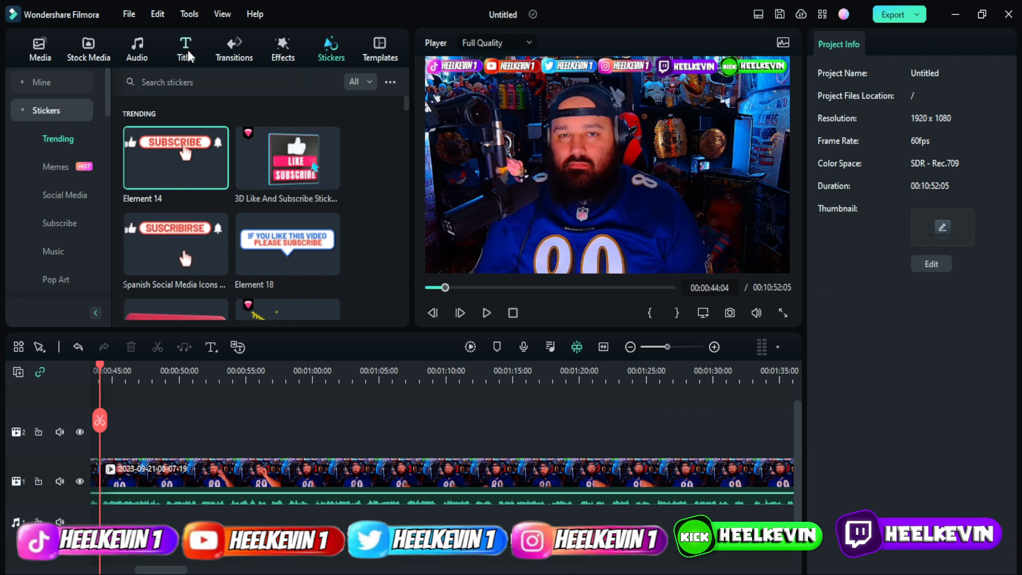
{"action": "left_click", "coordinate": [220, 58]}
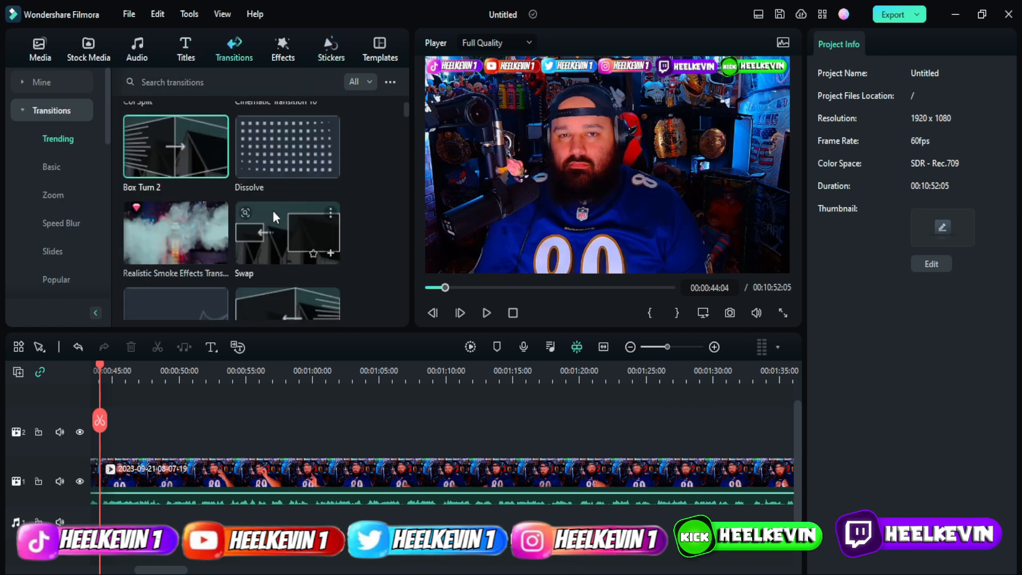
Add the Swap transition at the 0:44 cut and play it back to check it.
{"action": "left_click_drag", "start_coordinate": [282, 234], "coordinate": [241, 508]}
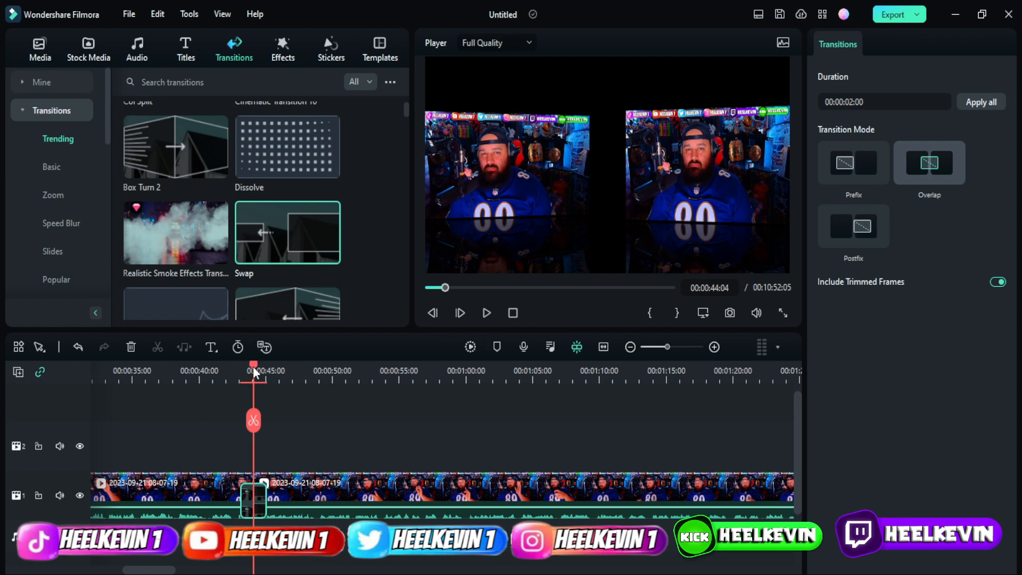
{"action": "left_click_drag", "start_coordinate": [254, 373], "coordinate": [166, 373]}
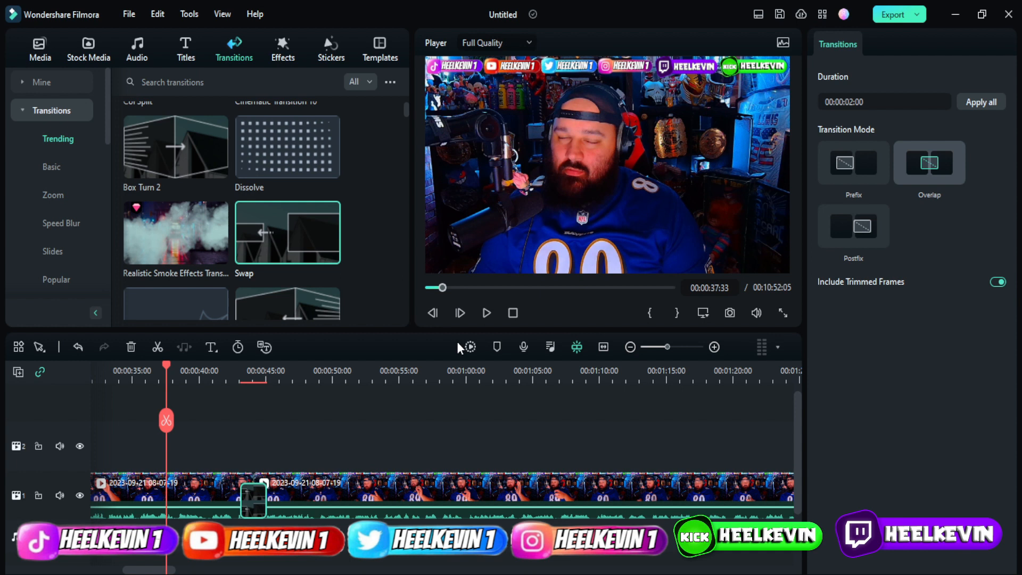
{"action": "left_click", "coordinate": [488, 317]}
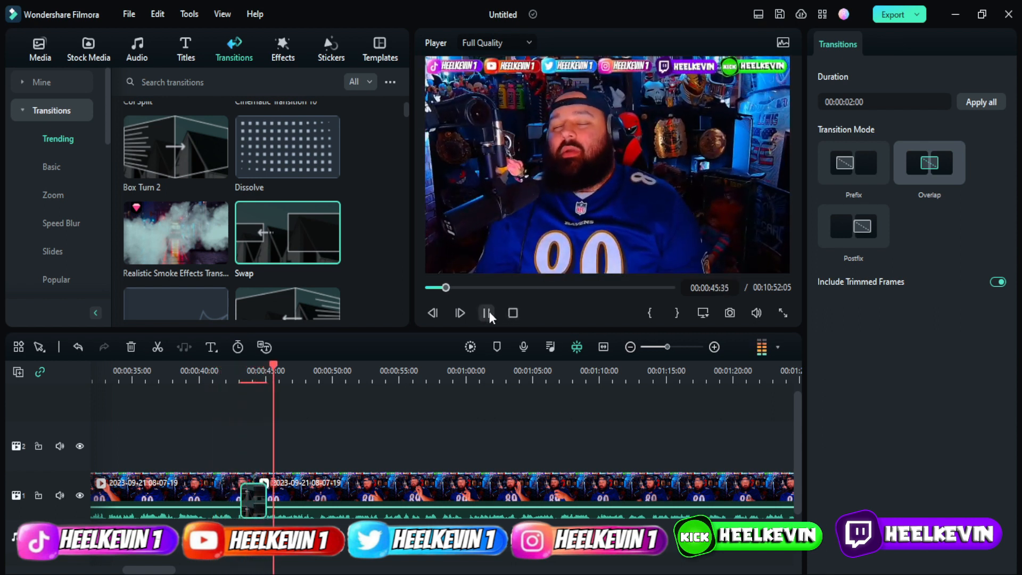
{"action": "left_click", "coordinate": [486, 313]}
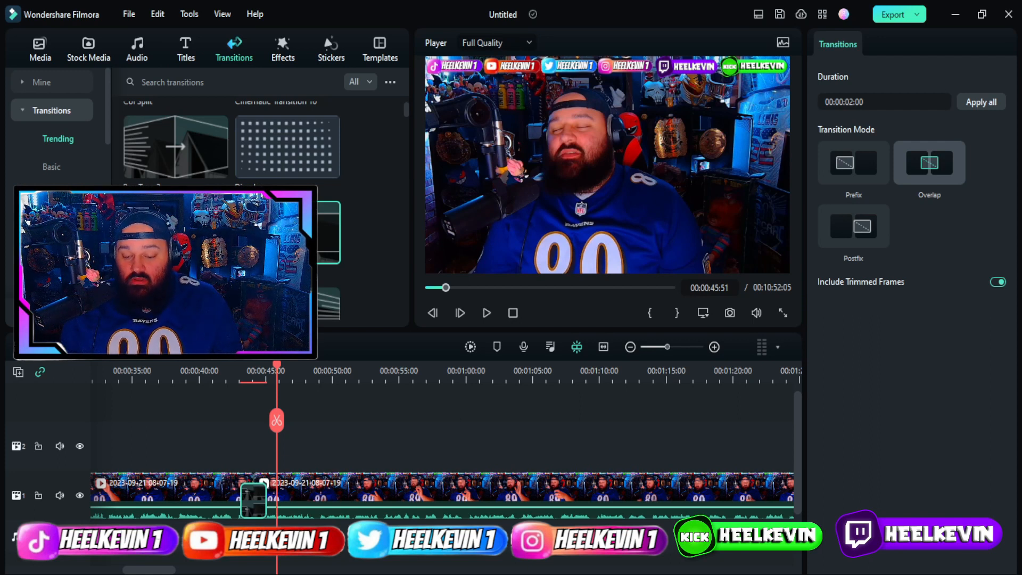
{"action": "mouse_move", "coordinate": [276, 421]}
{"action": "left_mouse_down"}
{"action": "mouse_move", "coordinate": [586, 419]}
{"action": "mouse_move", "coordinate": [808, 433]}
{"action": "mouse_move", "coordinate": [852, 449]}
{"action": "mouse_move", "coordinate": [869, 465]}
{"action": "mouse_move", "coordinate": [864, 479]}
{"action": "mouse_move", "coordinate": [878, 483]}
{"action": "mouse_move", "coordinate": [470, 433]}
{"action": "mouse_move", "coordinate": [413, 429]}
{"action": "mouse_move", "coordinate": [507, 445]}
{"action": "mouse_move", "coordinate": [259, 421]}
{"action": "left_mouse_up"}
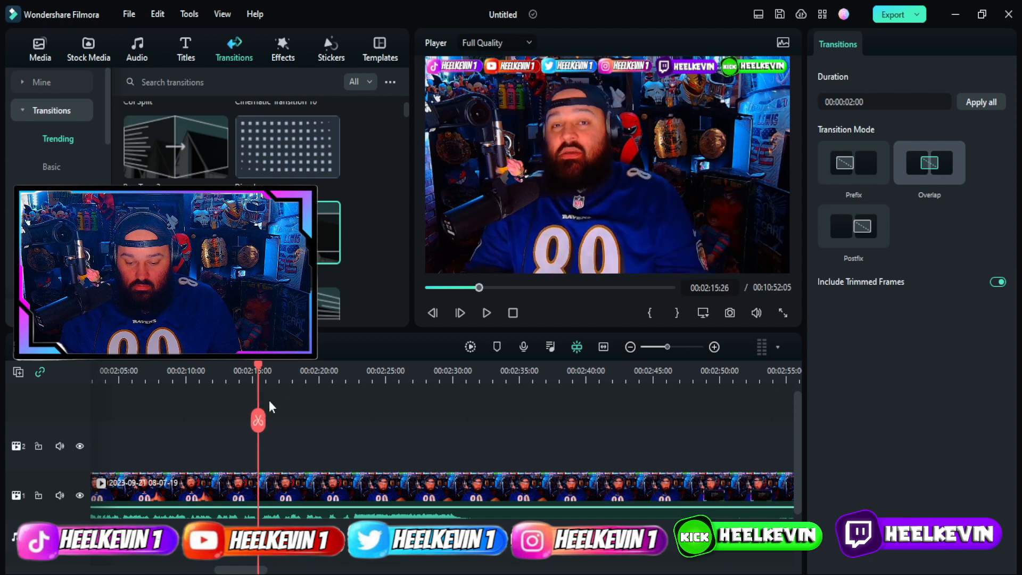
Locate the unwanted stretch from about 2:22 to 3:18 and split the clip at 3:18.
{"action": "left_click", "coordinate": [486, 314]}
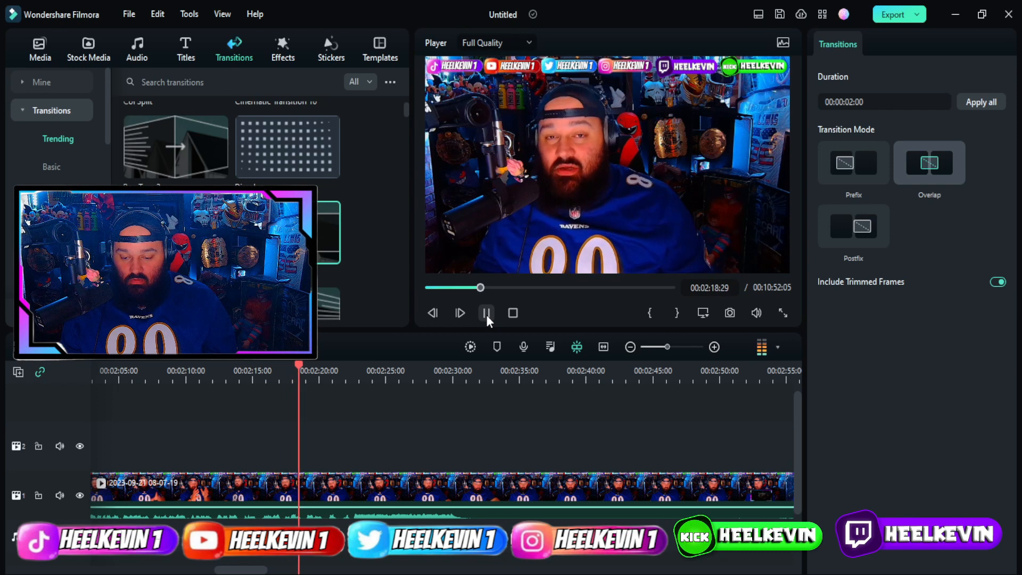
{"action": "left_click", "coordinate": [485, 318]}
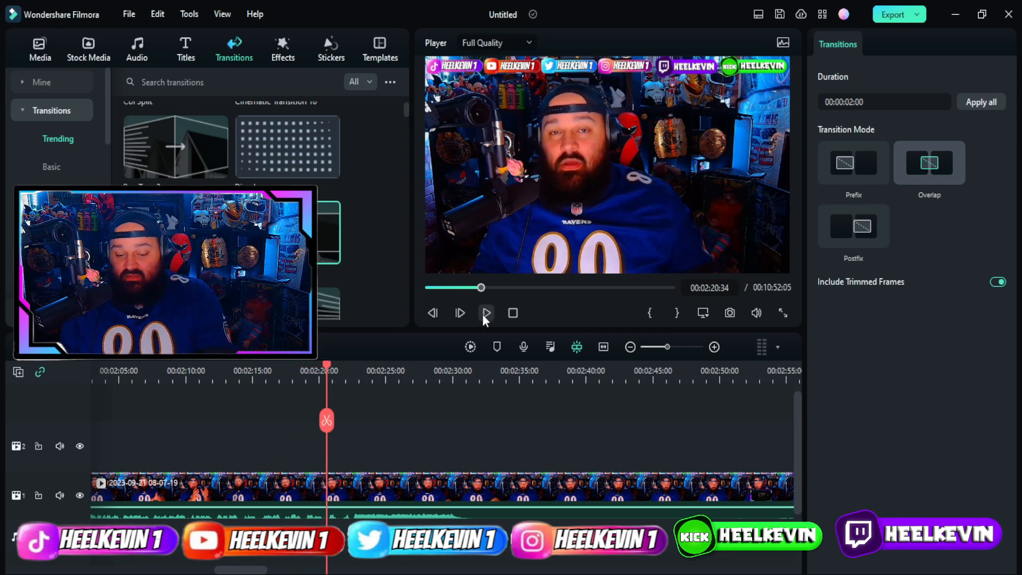
{"action": "left_click", "coordinate": [485, 315]}
{"action": "left_click", "coordinate": [485, 315]}
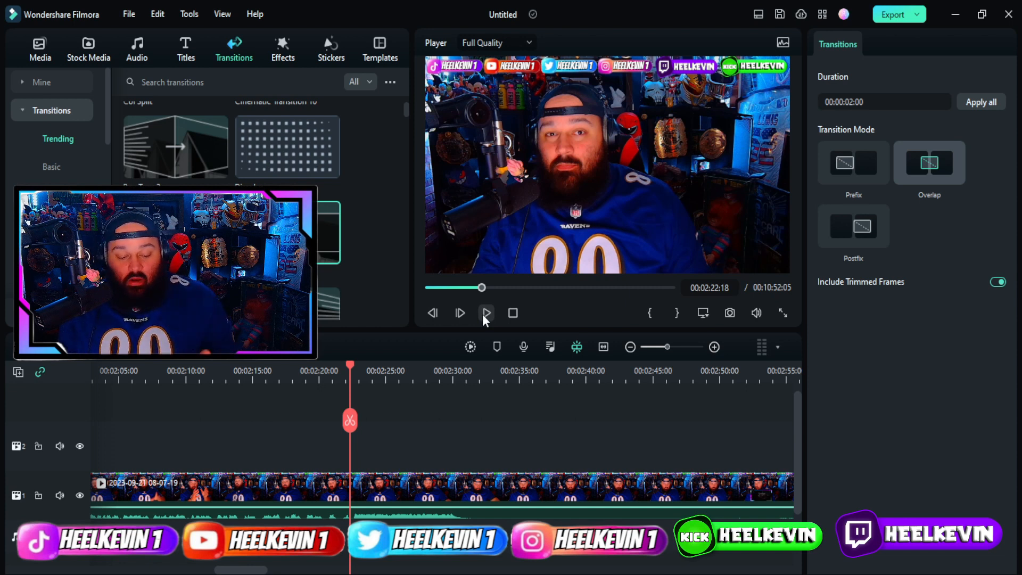
{"action": "left_click", "coordinate": [485, 315]}
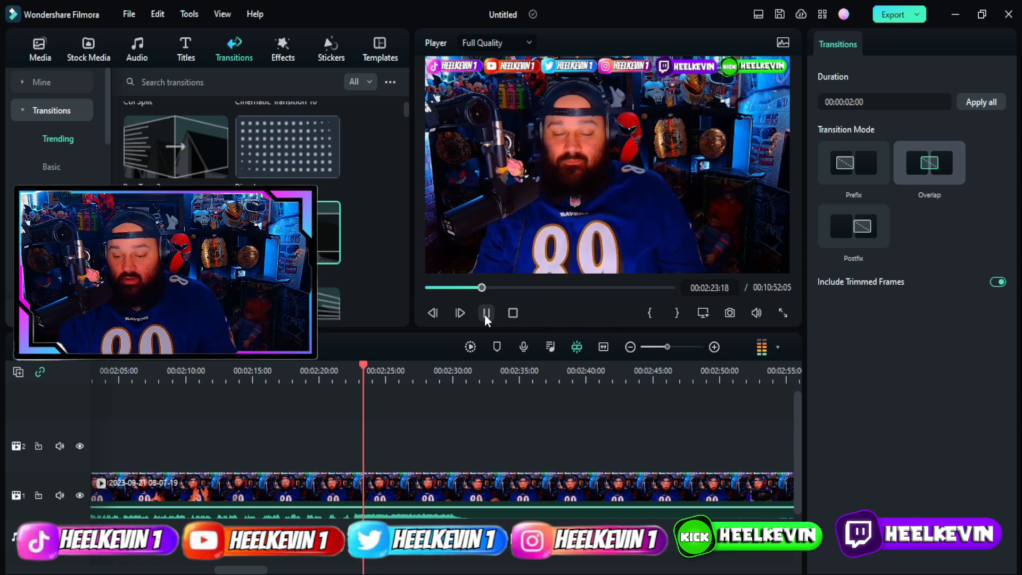
{"action": "left_click", "coordinate": [486, 314]}
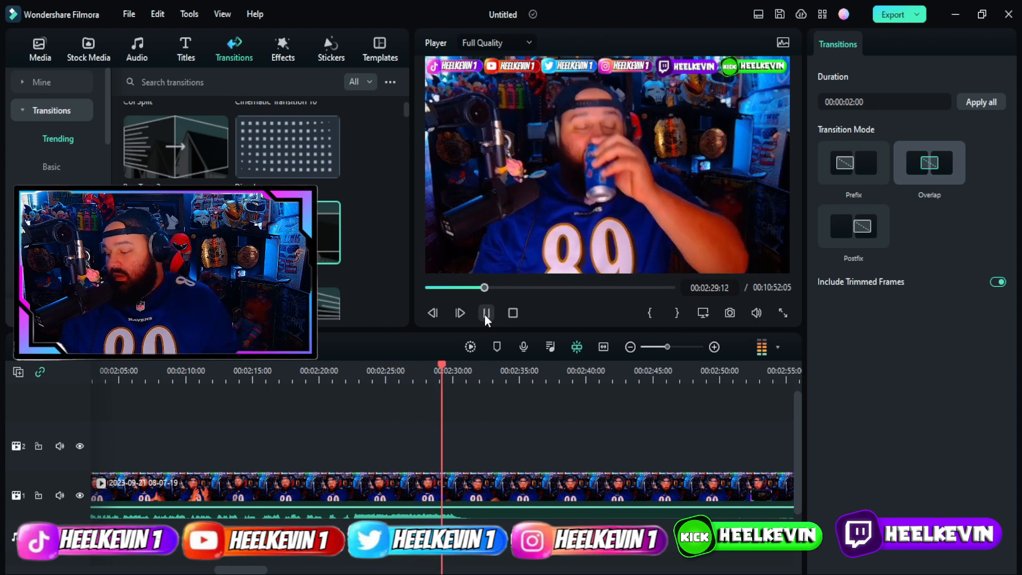
{"action": "left_click", "coordinate": [495, 371]}
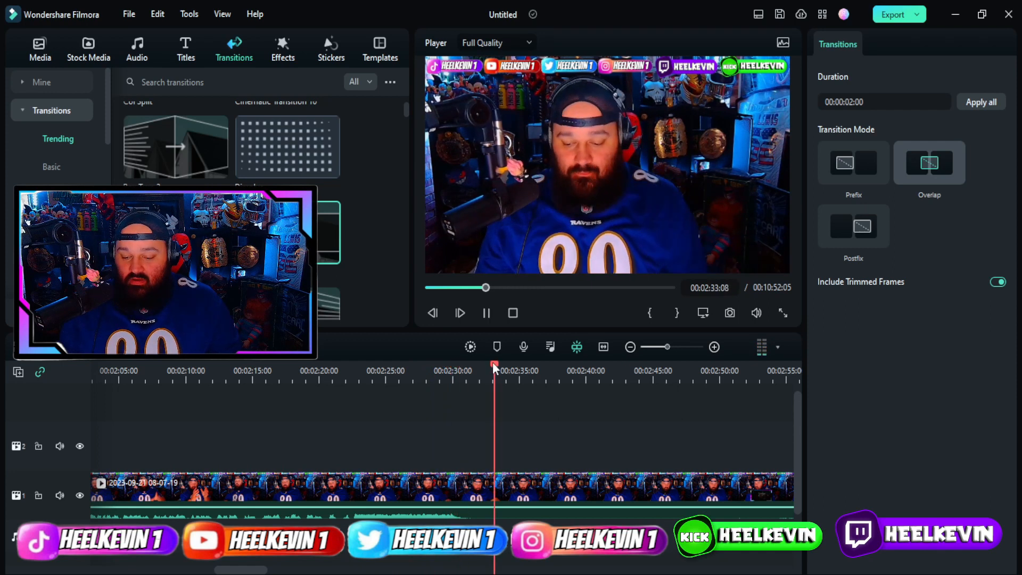
{"action": "left_click_drag", "start_coordinate": [506, 368], "coordinate": [544, 443]}
{"action": "key", "text": "space"}
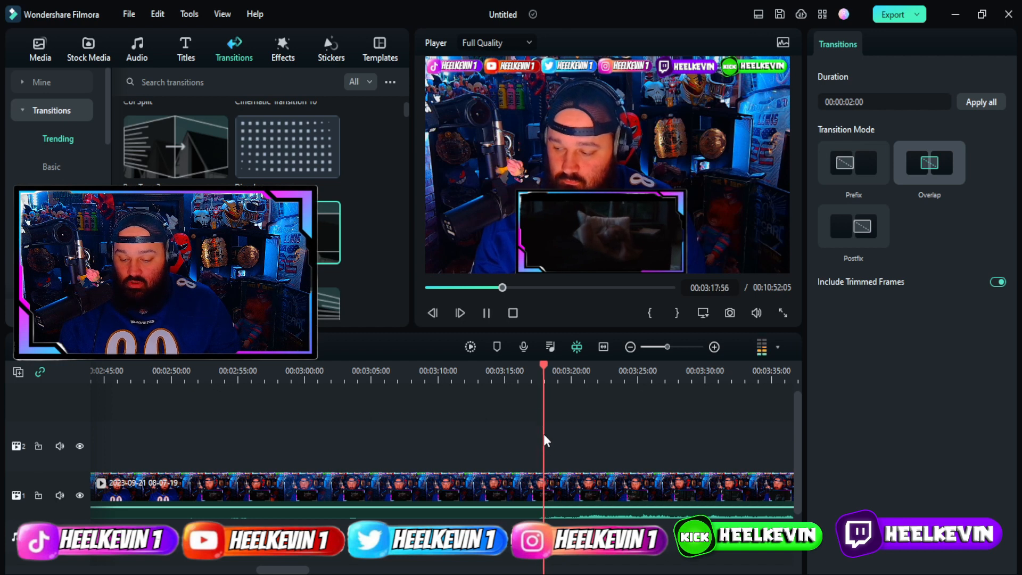
{"action": "left_click", "coordinate": [486, 312]}
{"action": "left_click_drag", "start_coordinate": [560, 375], "coordinate": [544, 375]}
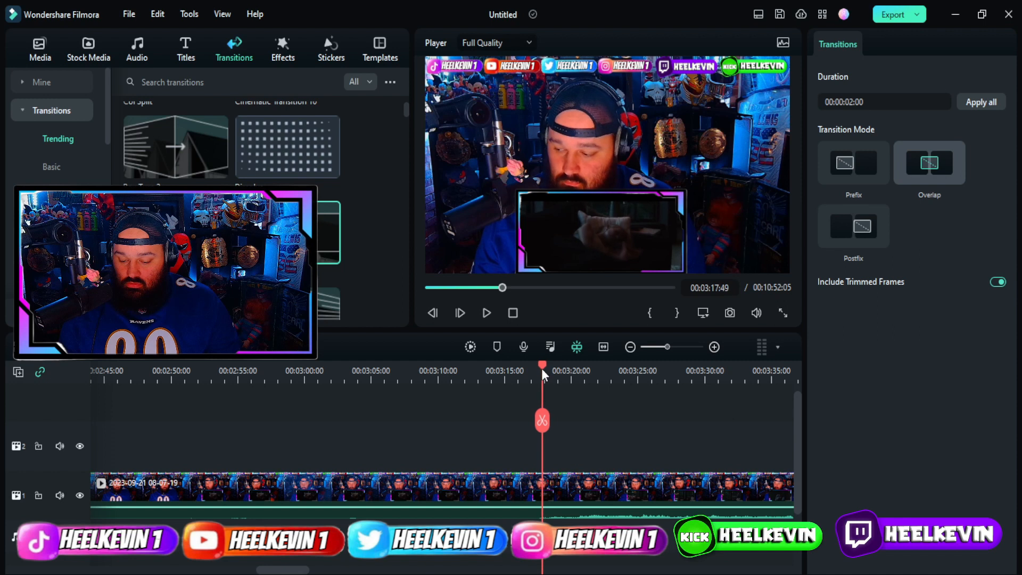
{"action": "left_click", "coordinate": [544, 420]}
Split at 2:22 and delete the section between the cuts, bringing the project to 9:56.
{"action": "left_click_drag", "start_coordinate": [545, 371], "coordinate": [197, 413]}
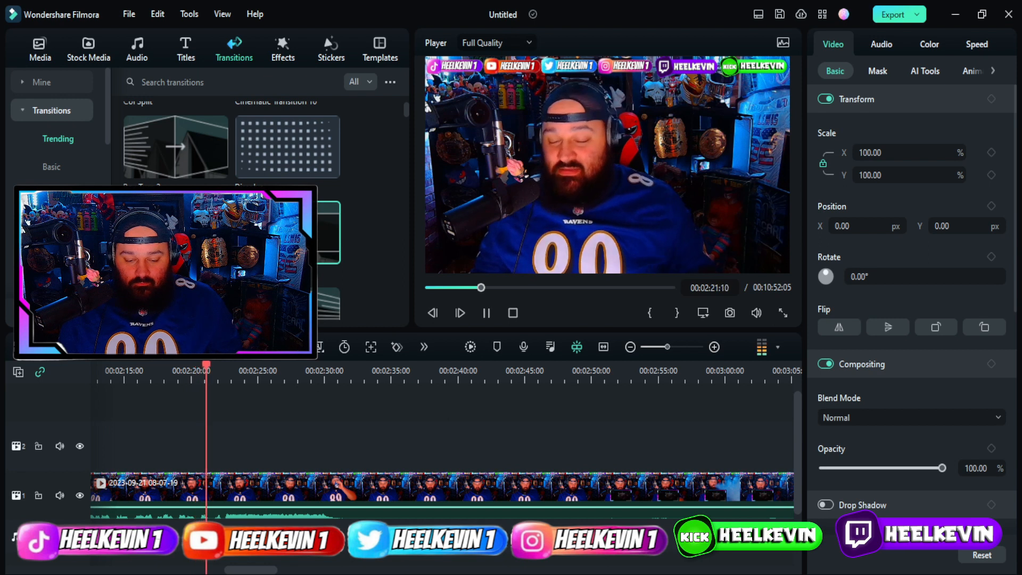
{"action": "key", "text": "ctrl+b"}
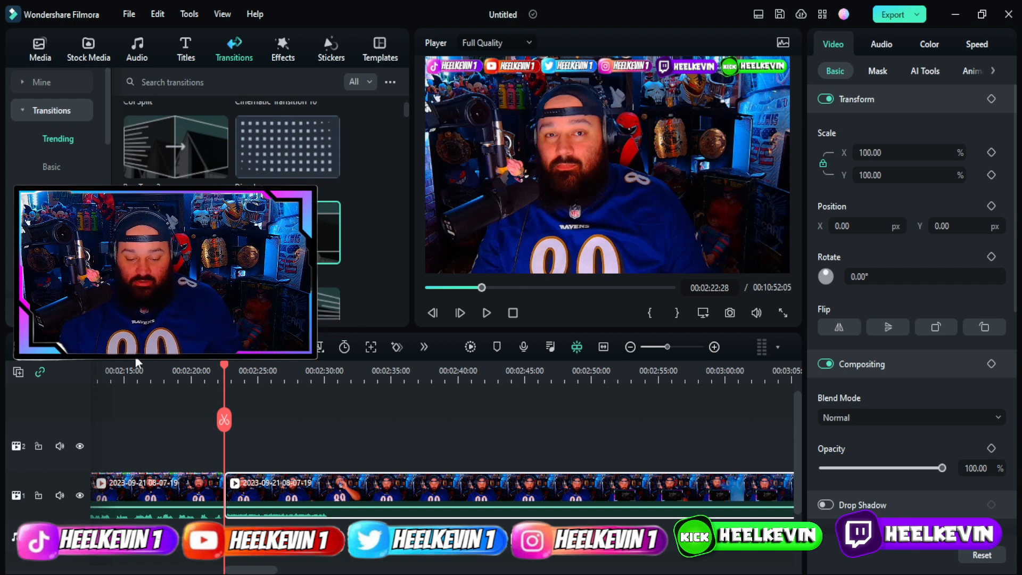
{"action": "key", "text": "Delete"}
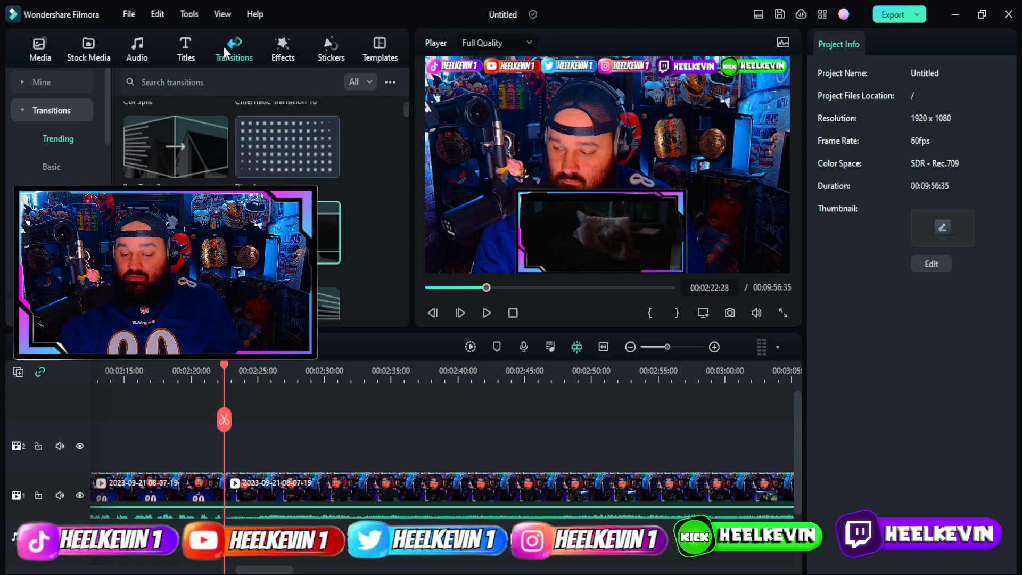
Add the numbered countdown transition at the 2:22 cut and preview it.
{"action": "scroll", "coordinate": [231, 213], "scroll_direction": "down", "scroll_amount": 5}
{"action": "scroll", "coordinate": [232, 213], "scroll_direction": "down", "scroll_amount": 10}
{"action": "scroll", "coordinate": [232, 213], "scroll_direction": "up", "scroll_amount": 15}
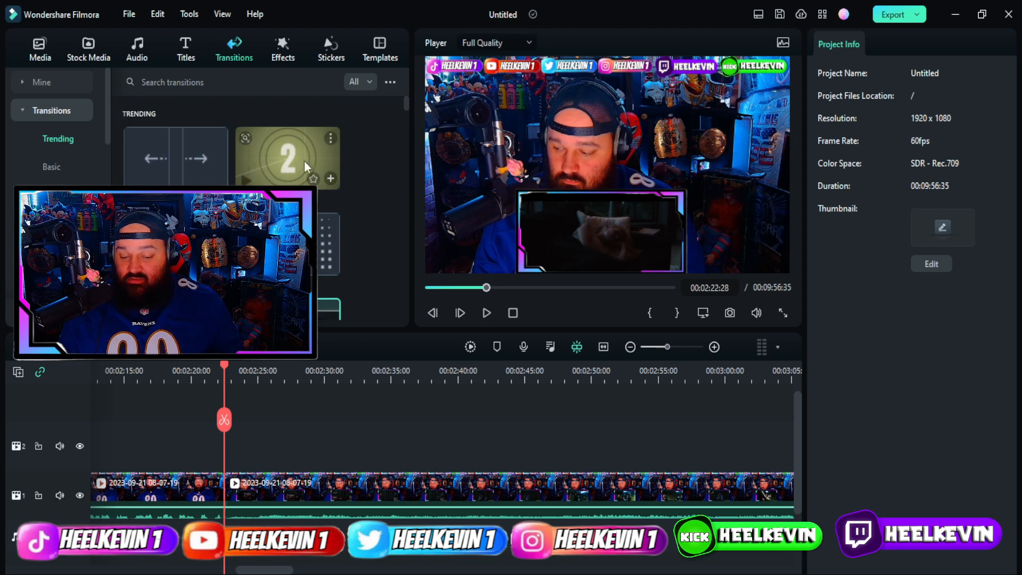
{"action": "left_click_drag", "start_coordinate": [287, 157], "coordinate": [220, 488]}
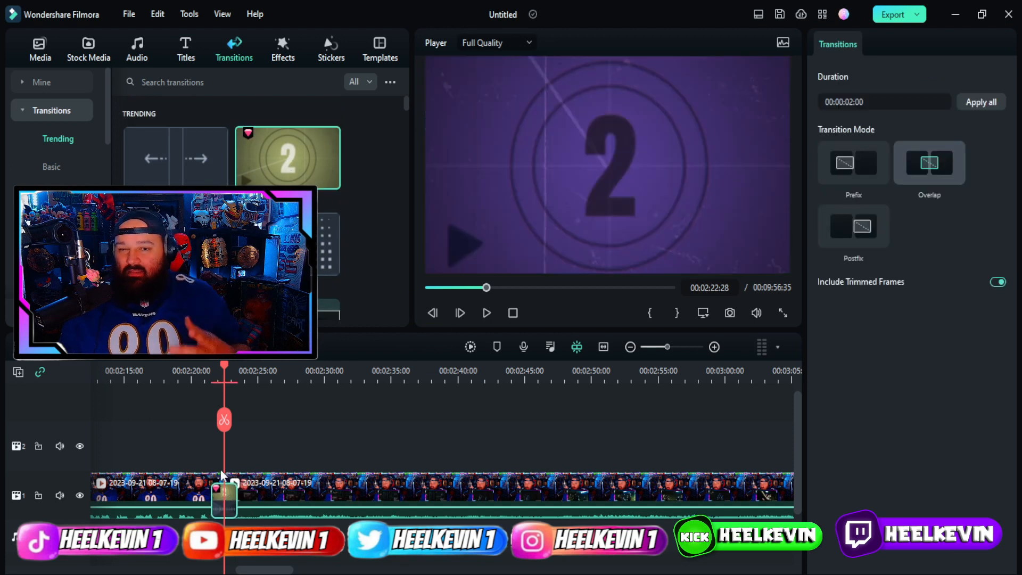
{"action": "left_click_drag", "start_coordinate": [223, 369], "coordinate": [192, 369]}
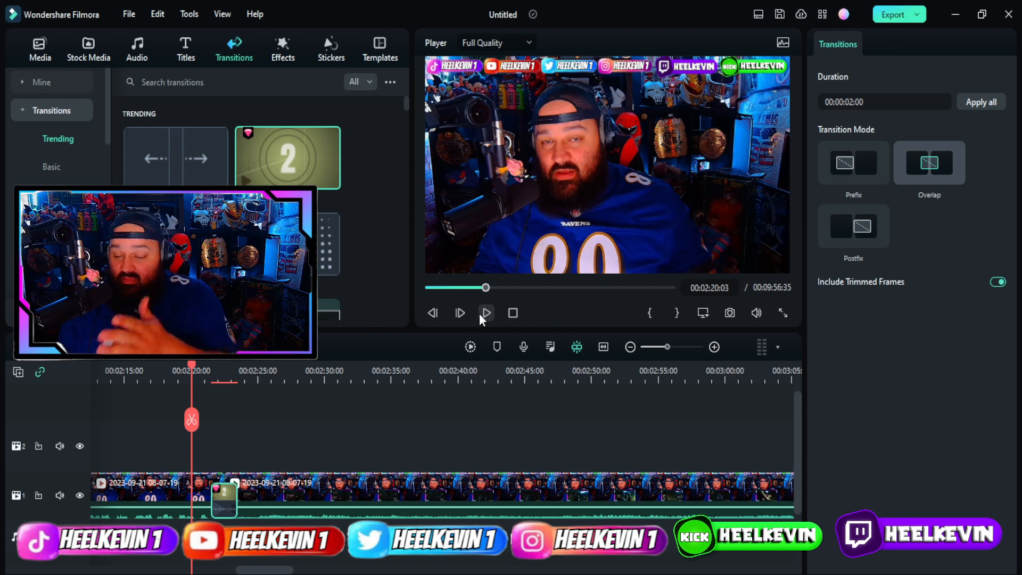
{"action": "left_click", "coordinate": [485, 314]}
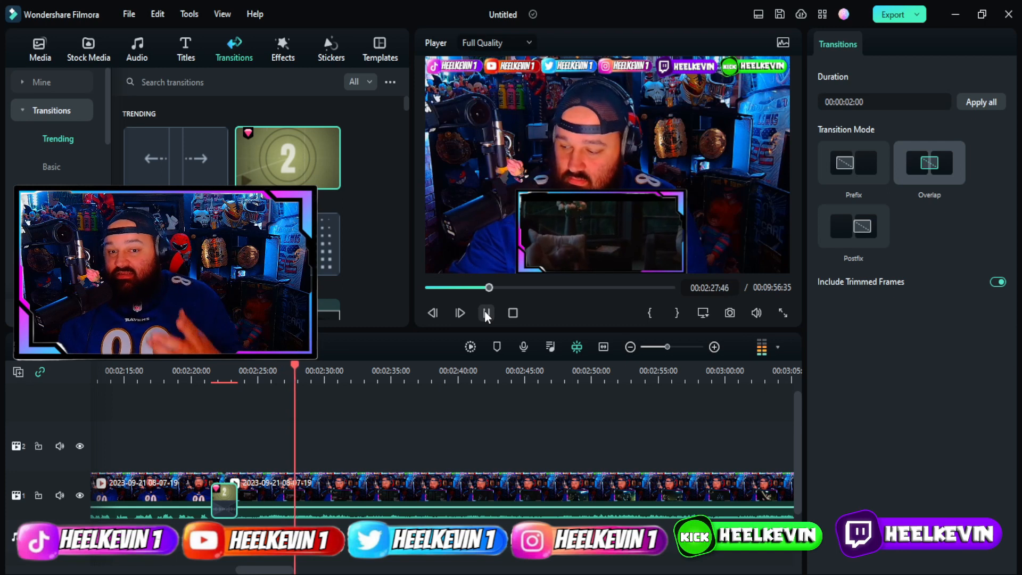
{"action": "left_click", "coordinate": [256, 379]}
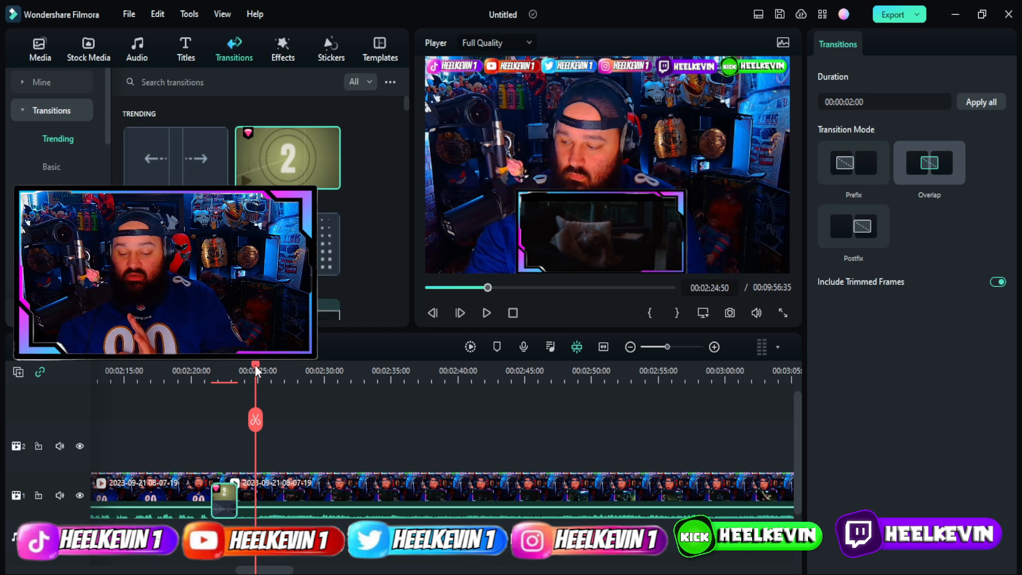
{"action": "left_click_drag", "start_coordinate": [257, 365], "coordinate": [352, 392]}
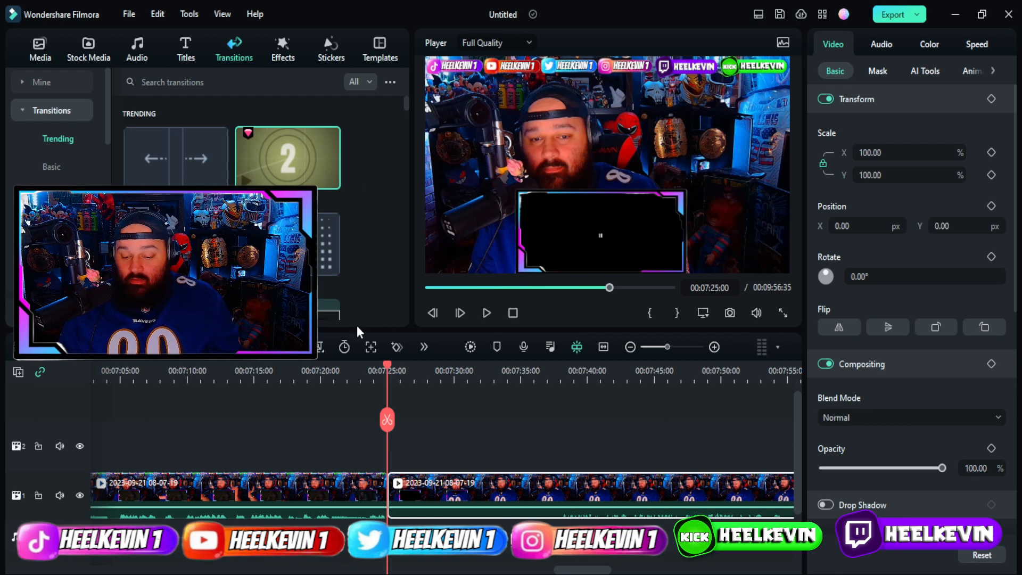
Split the webcam clip at 7:37:52 and delete the 7:25–7:37 piece, closing the gap.
{"action": "left_click", "coordinate": [424, 372]}
{"action": "left_click_drag", "start_coordinate": [426, 375], "coordinate": [557, 371]}
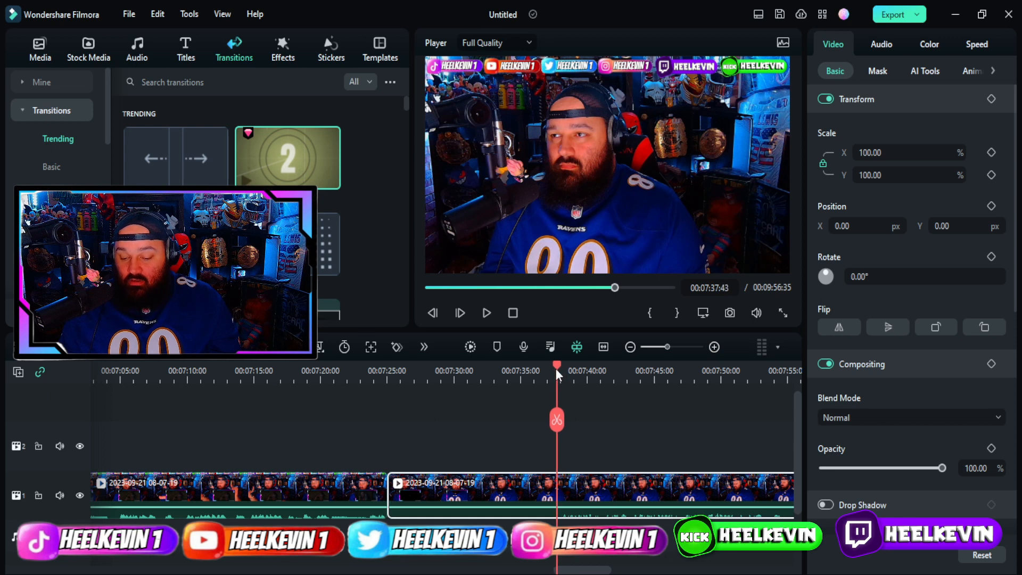
{"action": "left_click_drag", "start_coordinate": [556, 370], "coordinate": [559, 369]}
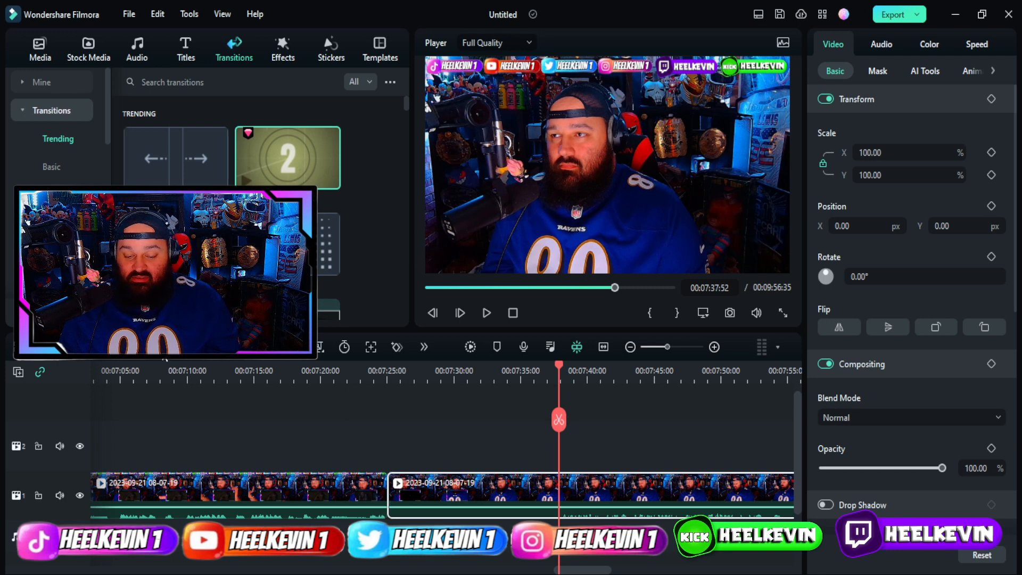
{"action": "key", "text": "ctrl+b"}
{"action": "left_click", "coordinate": [456, 499]}
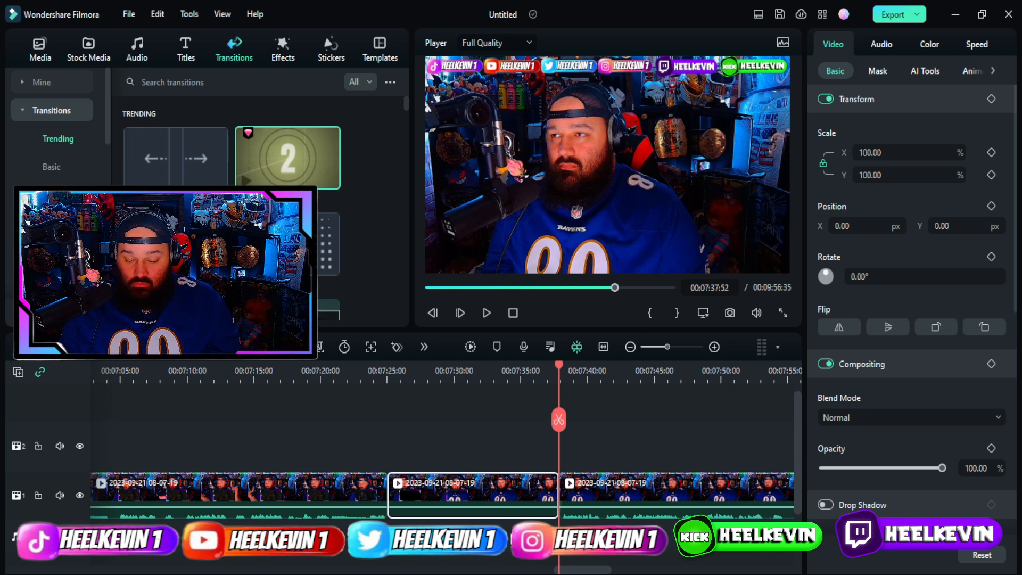
{"action": "key", "text": "Delete"}
Add a transition on the 7:25 join and play it back; the project now runs 9:43.
{"action": "scroll", "coordinate": [260, 213], "scroll_direction": "down", "scroll_amount": 8}
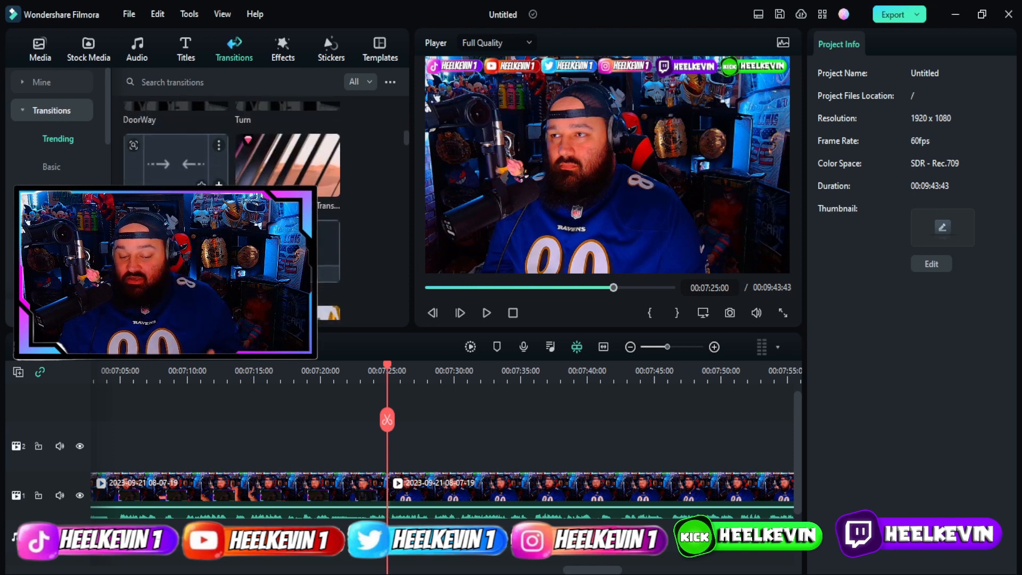
{"action": "scroll", "coordinate": [232, 212], "scroll_direction": "up", "scroll_amount": 1}
{"action": "left_click_drag", "start_coordinate": [288, 202], "coordinate": [379, 491]}
{"action": "left_click_drag", "start_coordinate": [389, 368], "coordinate": [342, 367]}
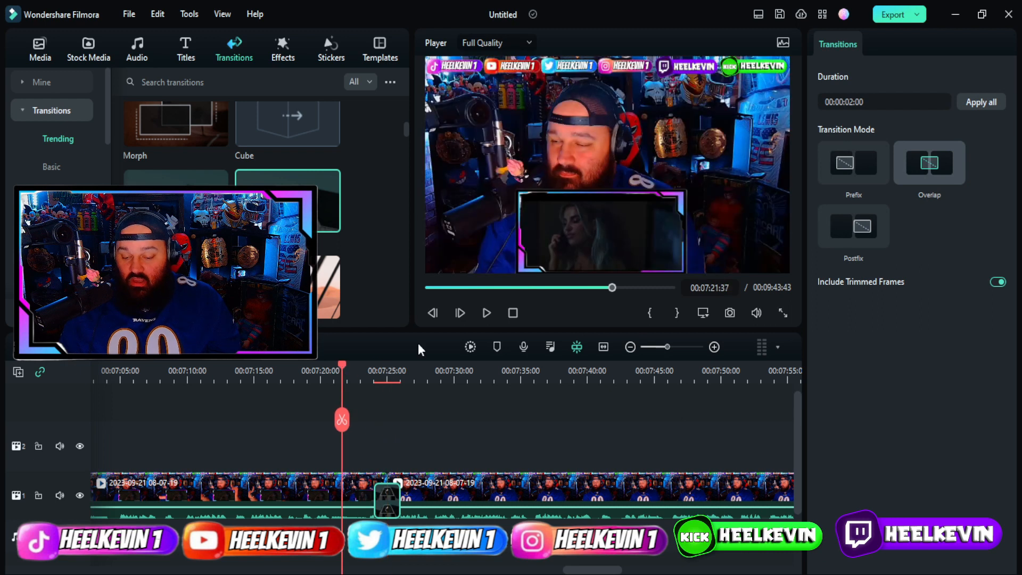
{"action": "left_click", "coordinate": [487, 314]}
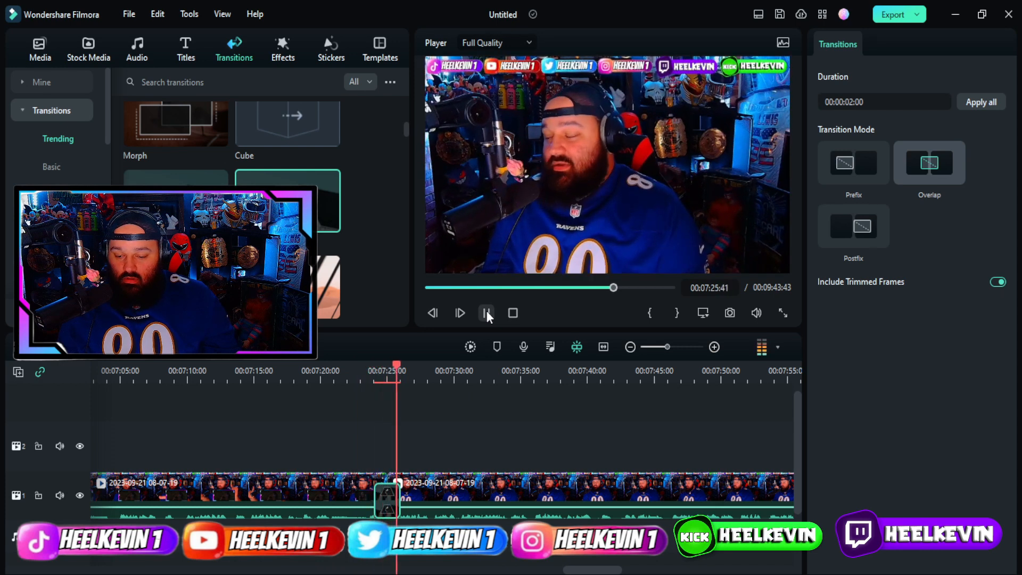
{"action": "left_click", "coordinate": [487, 312]}
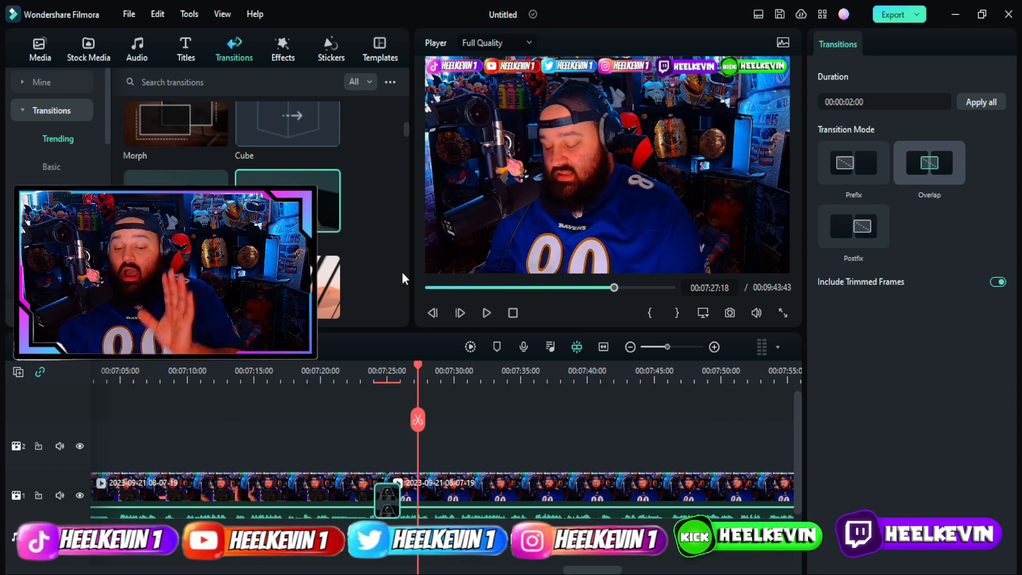
Put the Subscribe sticker on track 2 near 7:27, lower it to the frame bottom, and play it.
{"action": "left_click", "coordinate": [334, 58]}
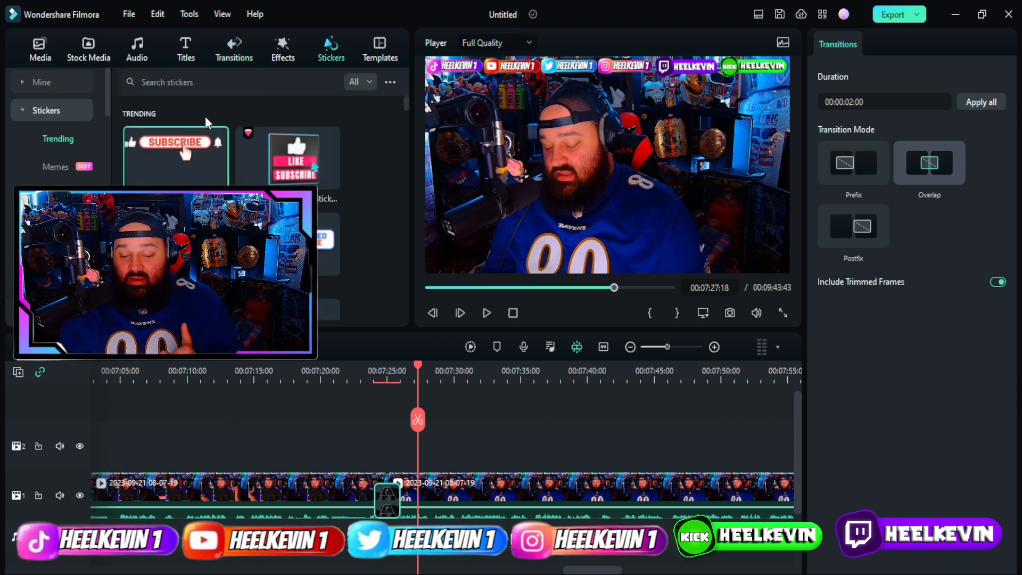
{"action": "left_click_drag", "start_coordinate": [197, 152], "coordinate": [424, 432]}
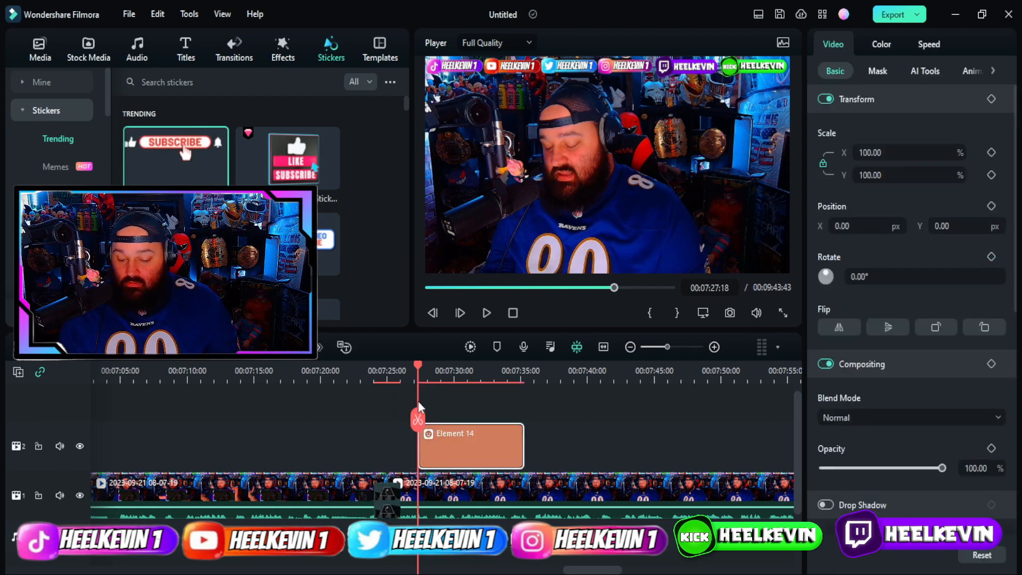
{"action": "left_click_drag", "start_coordinate": [419, 368], "coordinate": [448, 373]}
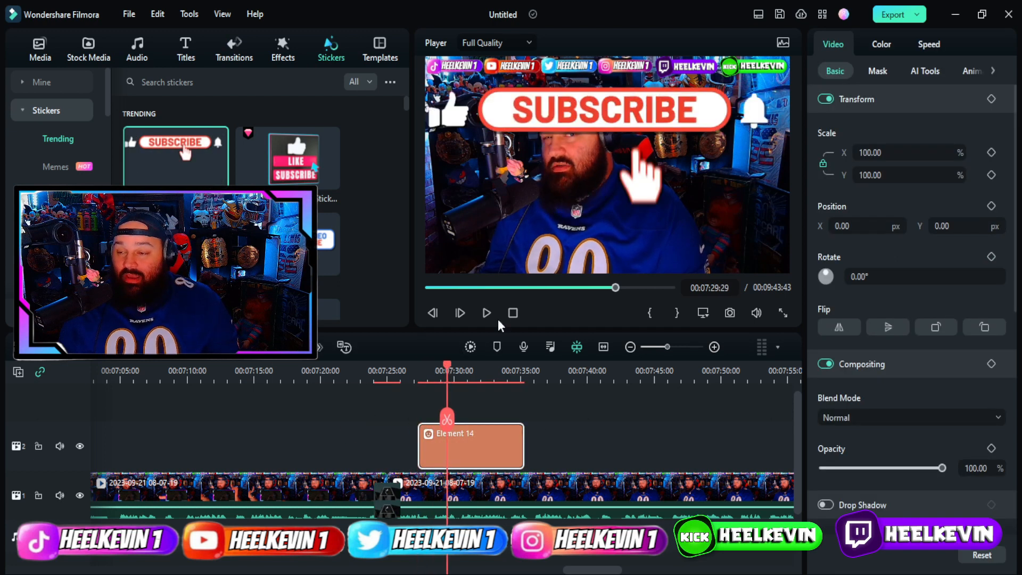
{"action": "left_click_drag", "start_coordinate": [580, 110], "coordinate": [581, 234]}
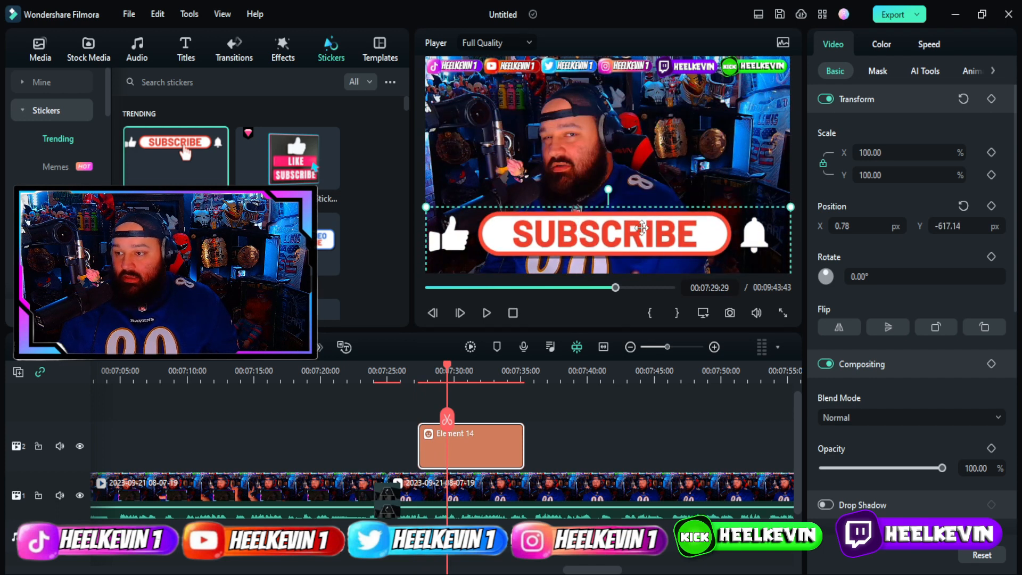
{"action": "key", "text": "space"}
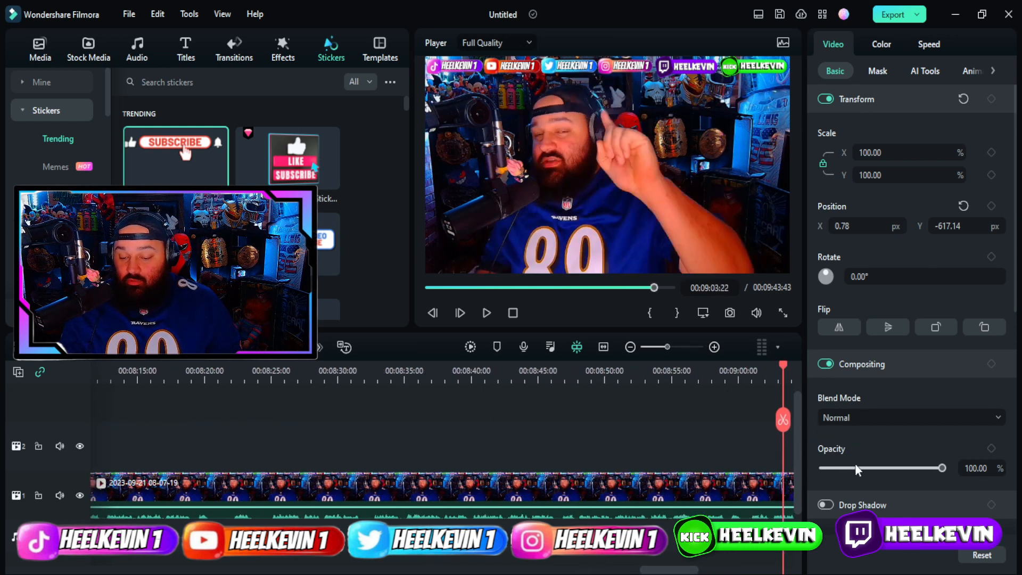
Split the clip at 00:09:41:49 and delete the trailing piece so the video ends there.
{"action": "left_click_drag", "start_coordinate": [843, 473], "coordinate": [474, 426]}
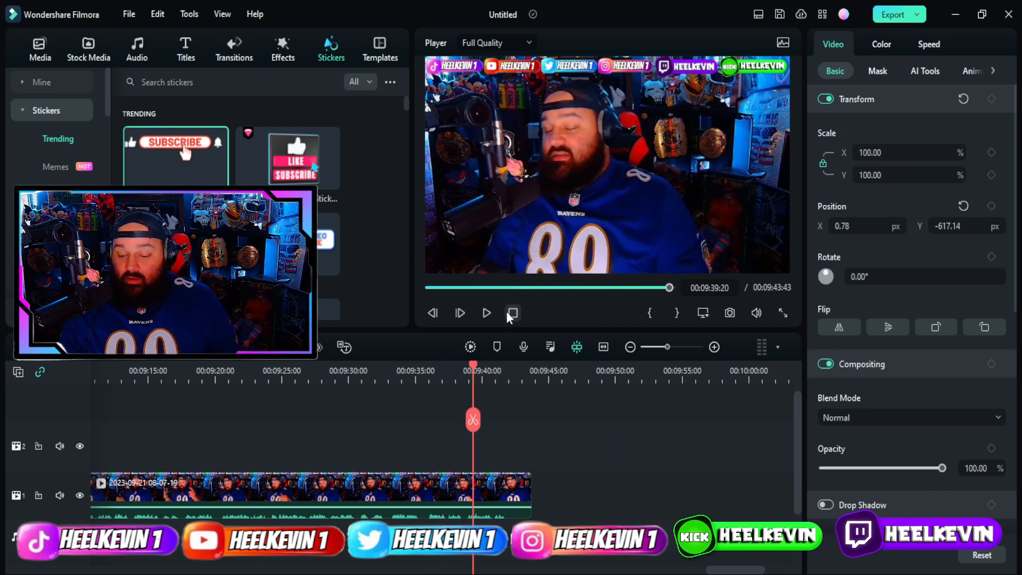
{"action": "left_click", "coordinate": [487, 314]}
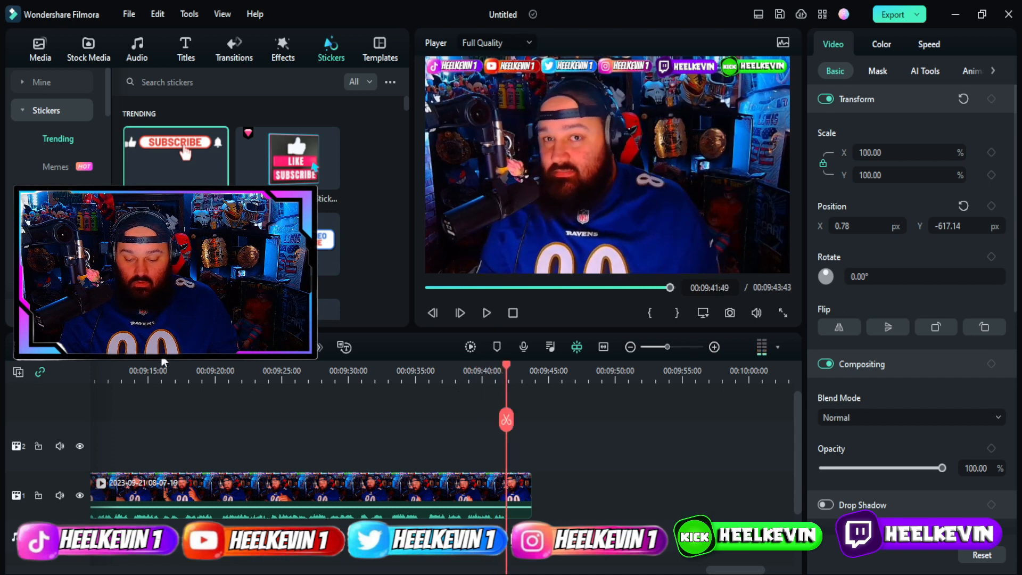
{"action": "key", "text": "ctrl+b"}
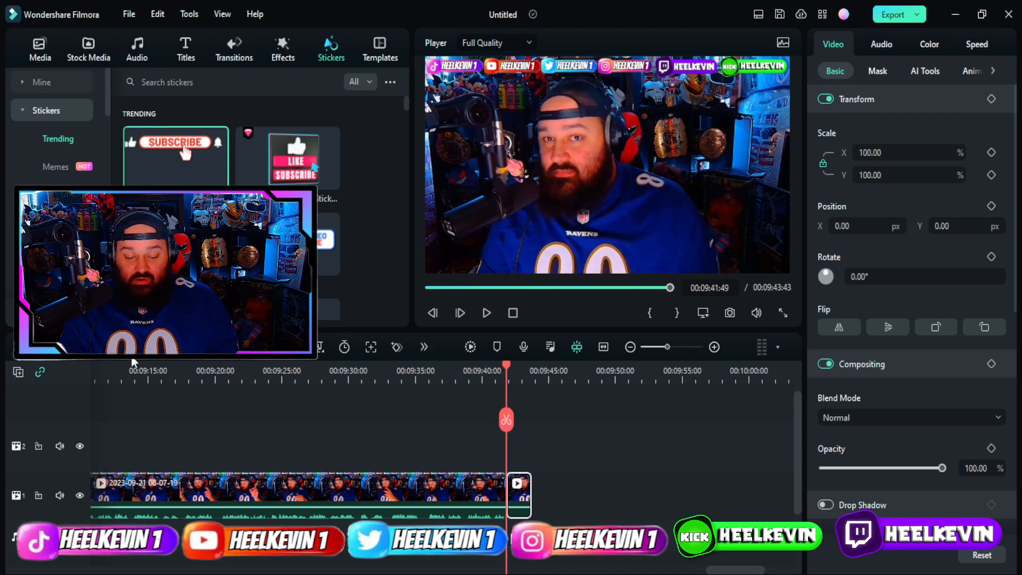
{"action": "key", "text": "Delete"}
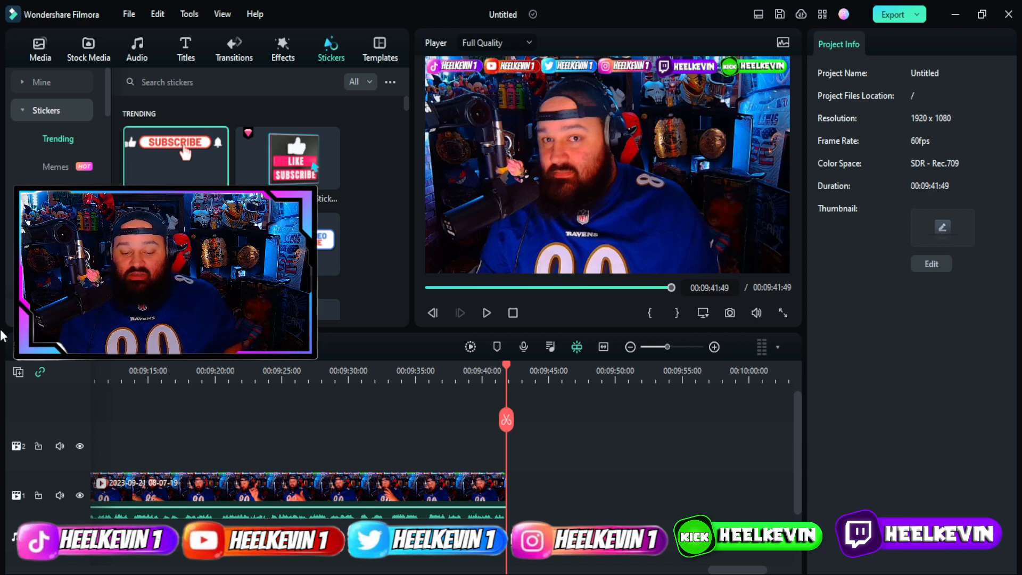
Scrub the playhead back to the countdown transition at 00:02:22.
{"action": "left_click_drag", "start_coordinate": [507, 367], "coordinate": [402, 494]}
{"action": "left_click", "coordinate": [402, 494]}
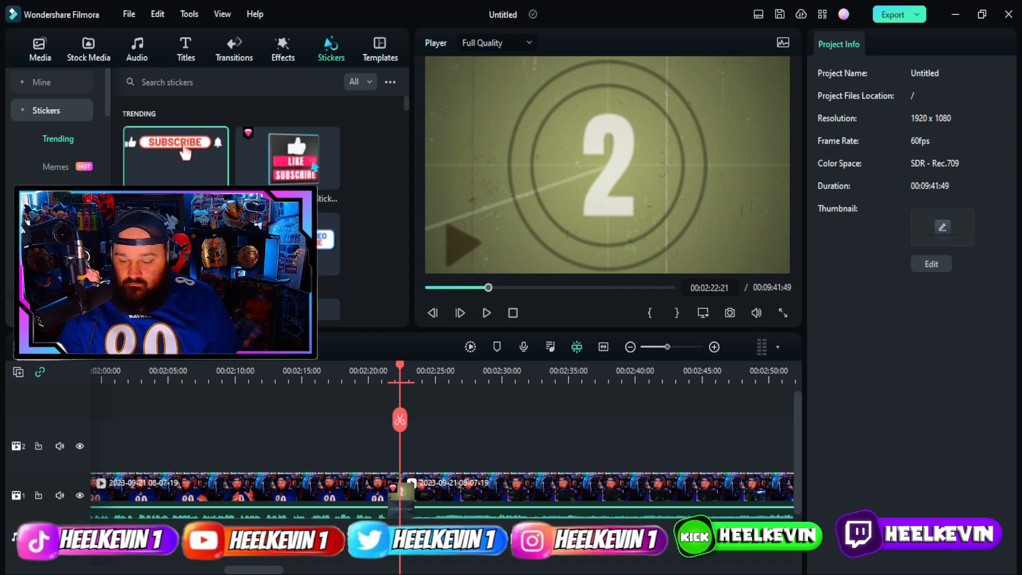
Place the screenshot image from Media onto track 2 at 2:22.
{"action": "left_click", "coordinate": [38, 52]}
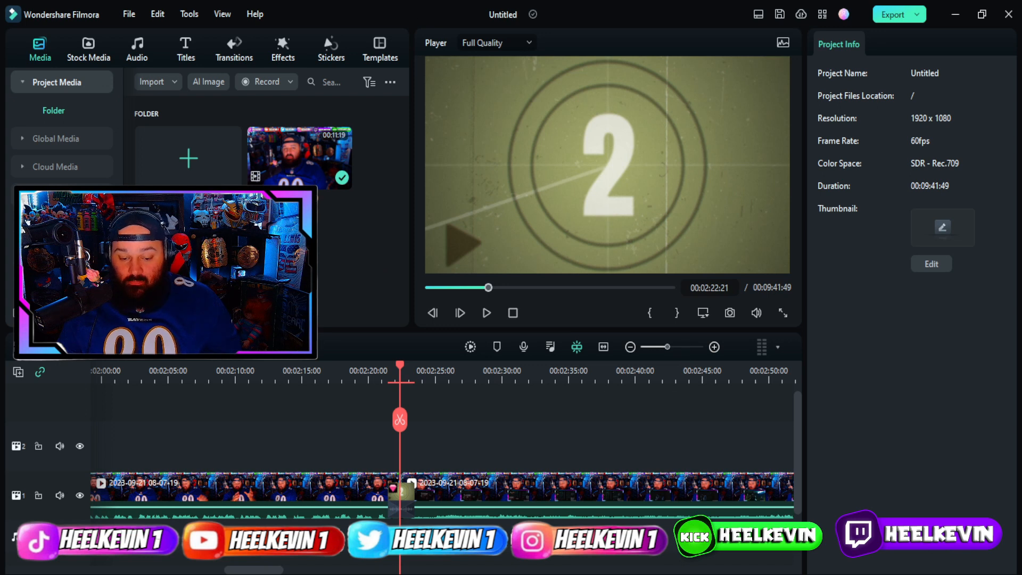
{"action": "left_click_drag", "start_coordinate": [406, 404], "coordinate": [400, 440]}
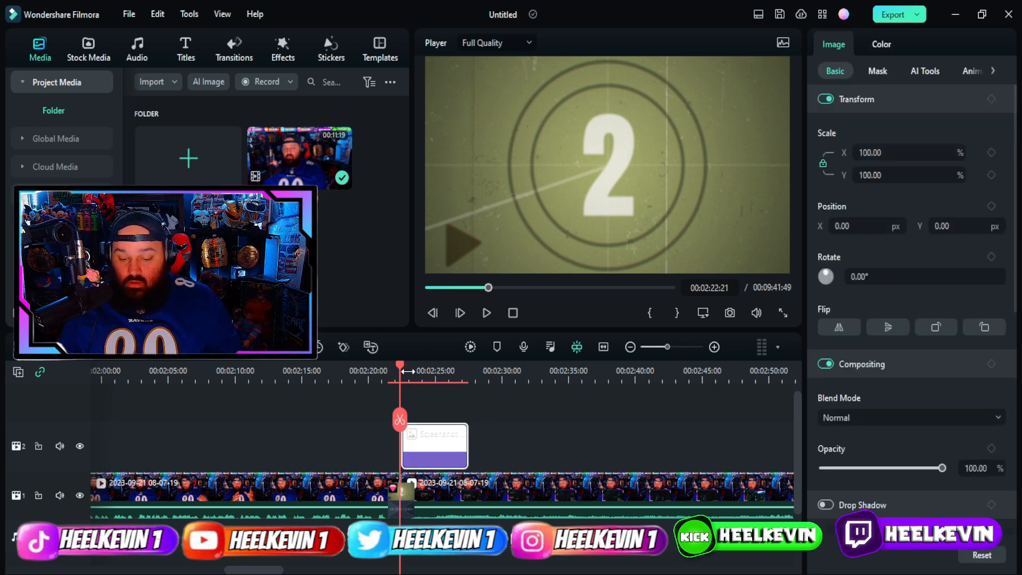
{"action": "left_click_drag", "start_coordinate": [400, 364], "coordinate": [436, 372]}
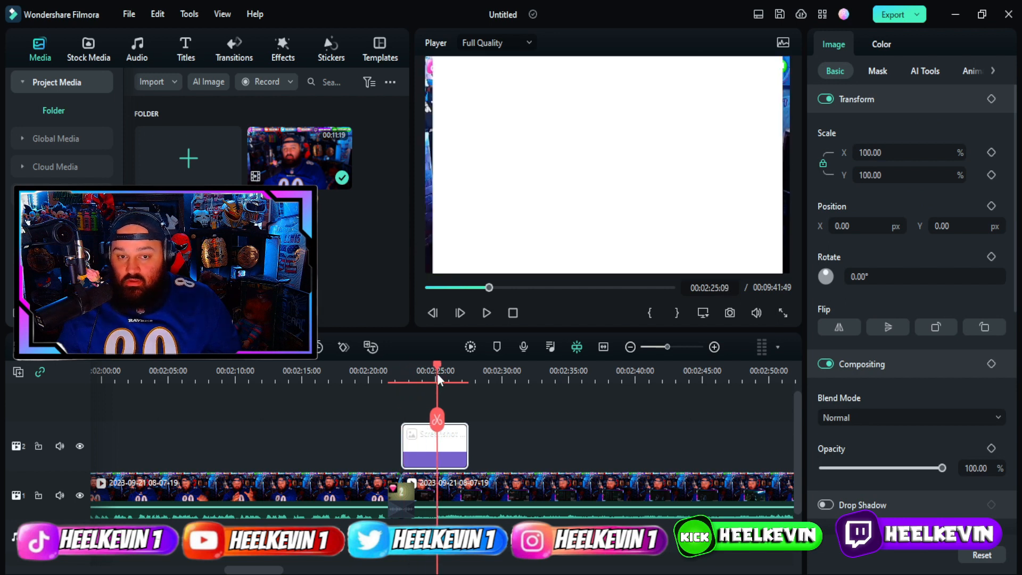
Scale the screenshot to 47.21% inside the lower frame box, set opacity 75.42, and lengthen the clip.
{"action": "left_click", "coordinate": [520, 104]}
{"action": "left_click_drag", "start_coordinate": [434, 59], "coordinate": [616, 171]}
{"action": "left_click_drag", "start_coordinate": [666, 253], "coordinate": [594, 251]}
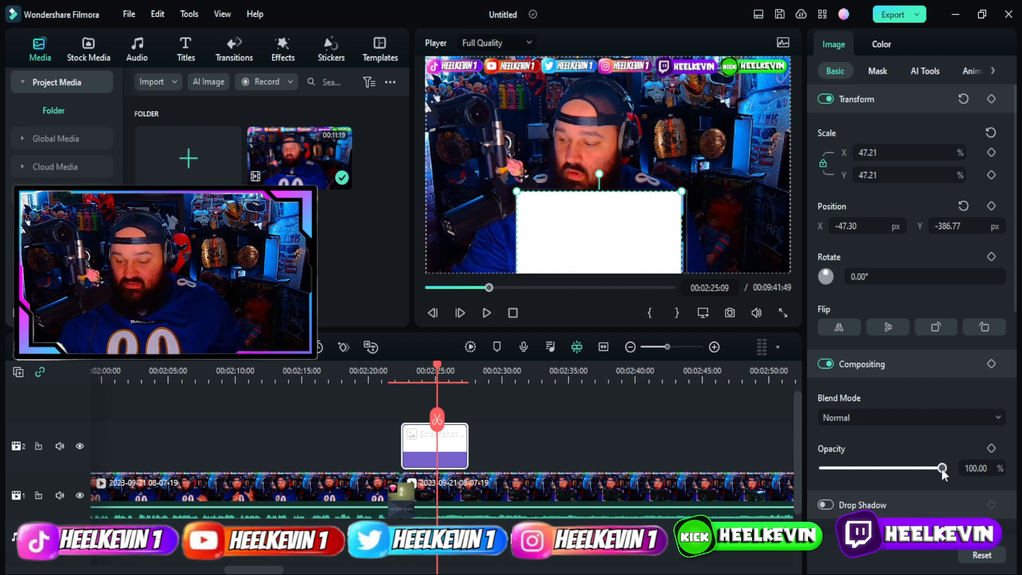
{"action": "left_click_drag", "start_coordinate": [942, 469], "coordinate": [912, 475]}
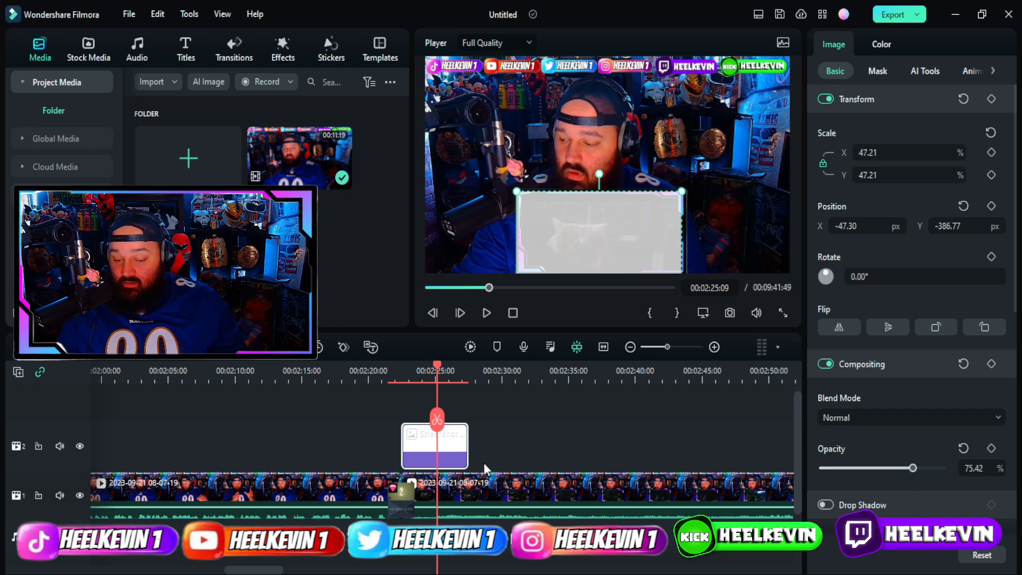
{"action": "left_click_drag", "start_coordinate": [465, 438], "coordinate": [833, 440]}
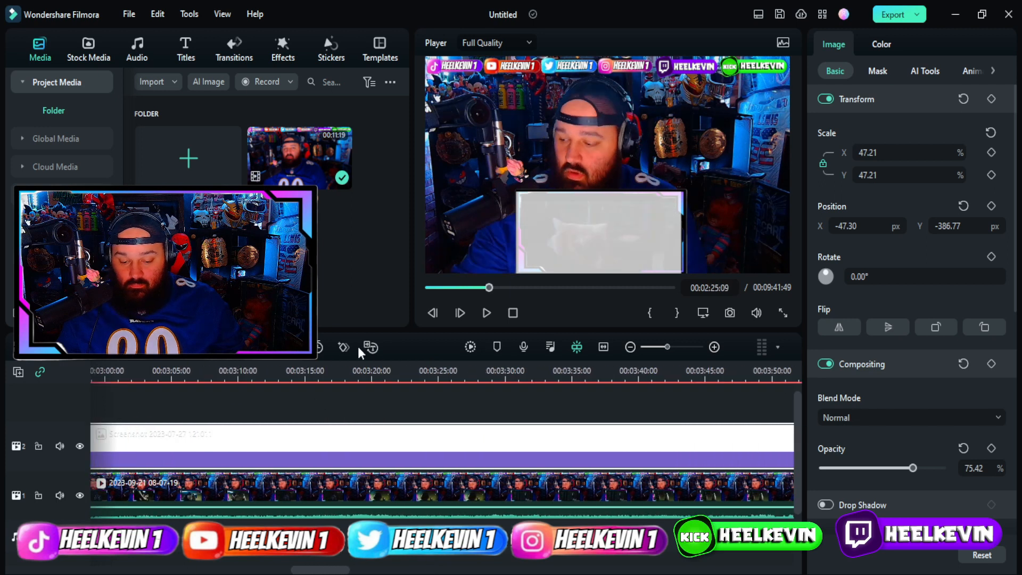
Preview the overlay, lower its opacity to about 56, then delete the screenshot clip from track 2.
{"action": "left_click", "coordinate": [485, 313]}
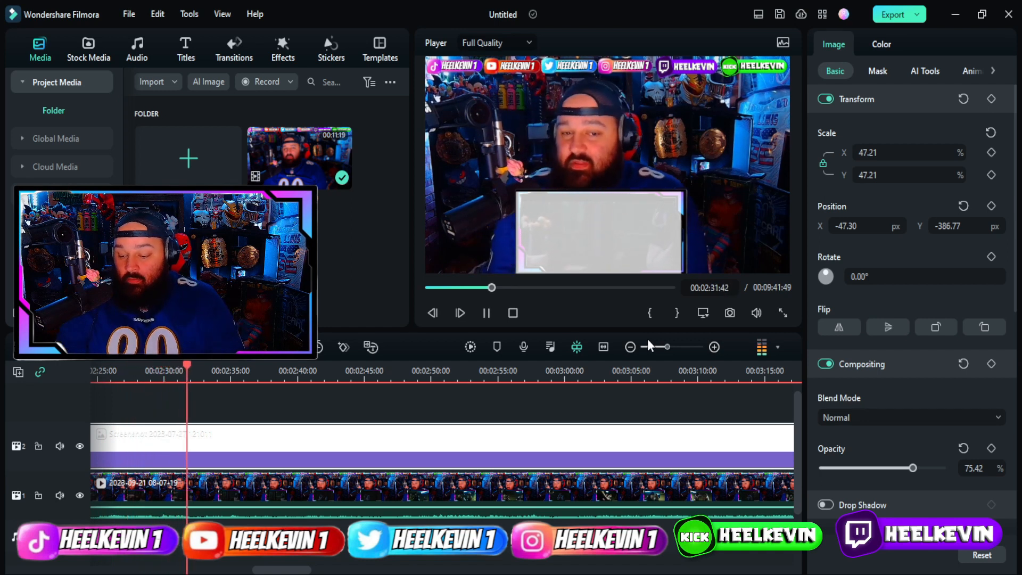
{"action": "left_click", "coordinate": [893, 469]}
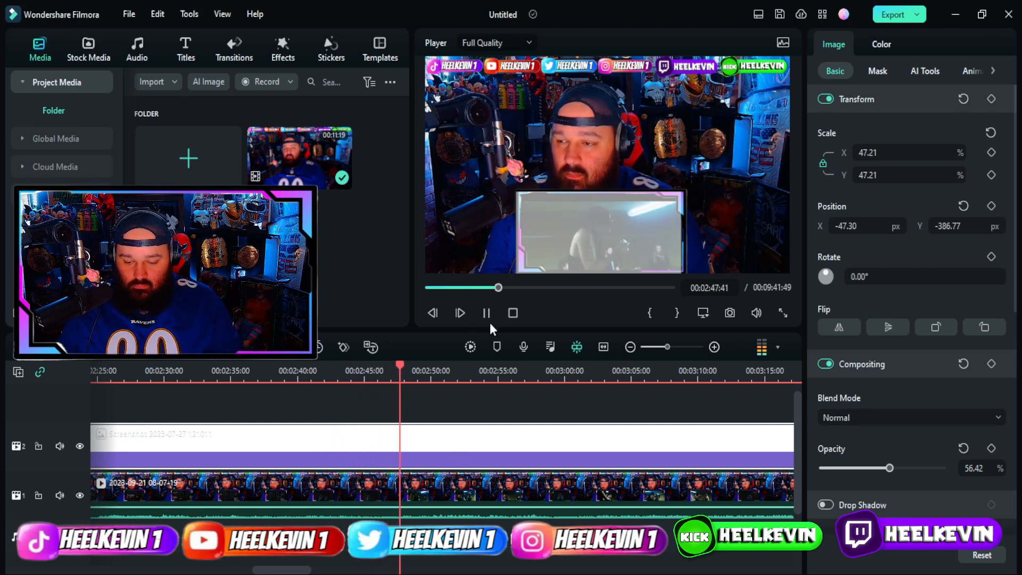
{"action": "left_click", "coordinate": [513, 313]}
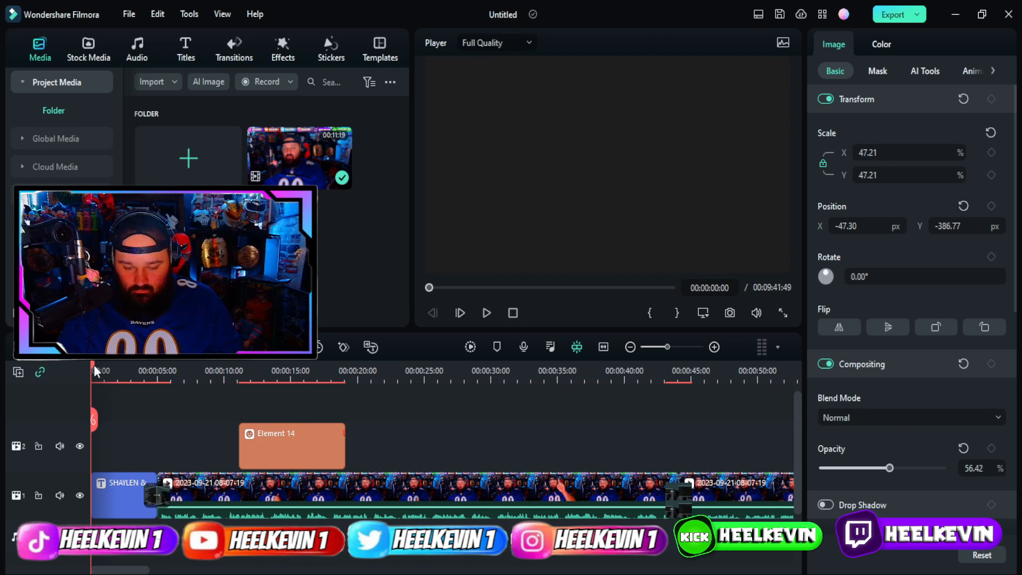
{"action": "left_click_drag", "start_coordinate": [93, 364], "coordinate": [980, 572]}
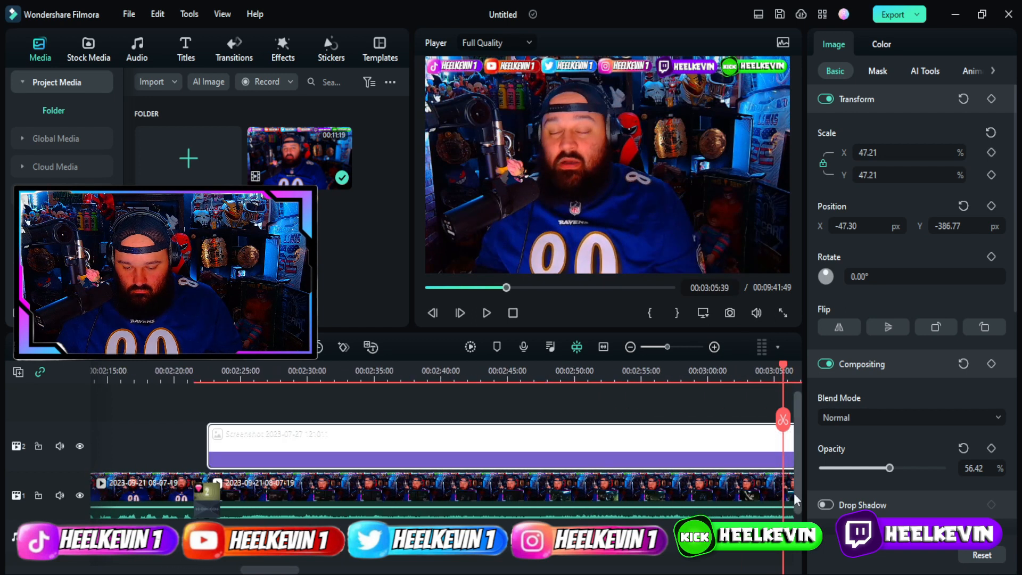
{"action": "key", "text": "Delete"}
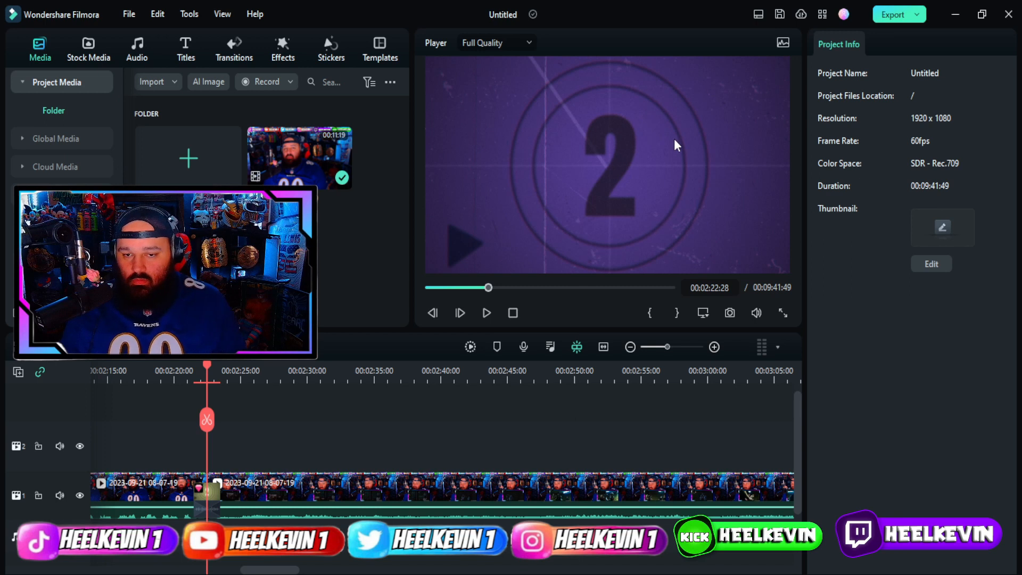
Start exporting the edited 9:41:49 video from Filmora.
{"action": "left_click", "coordinate": [892, 16]}
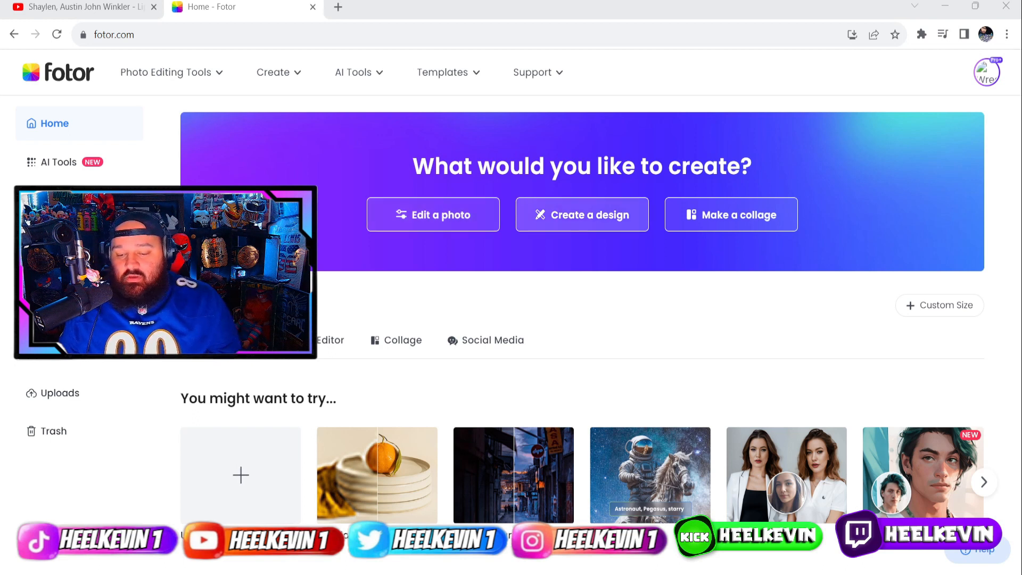
Create a new design and copy-resize it to the Youtube Thumbnail size.
{"action": "left_click", "coordinate": [565, 223]}
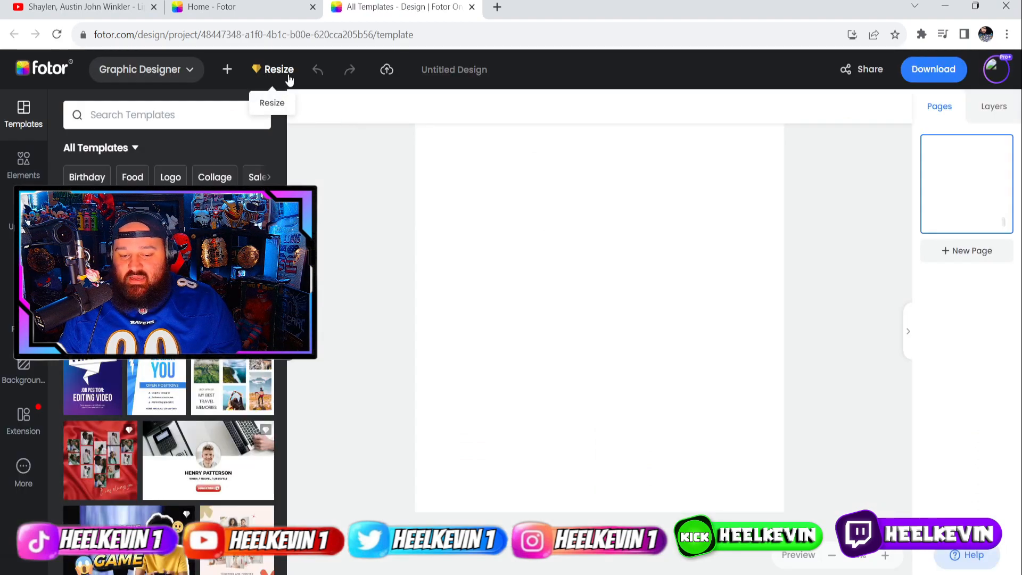
{"action": "left_click", "coordinate": [288, 76]}
{"action": "left_click", "coordinate": [269, 390]}
{"action": "left_click", "coordinate": [327, 429]}
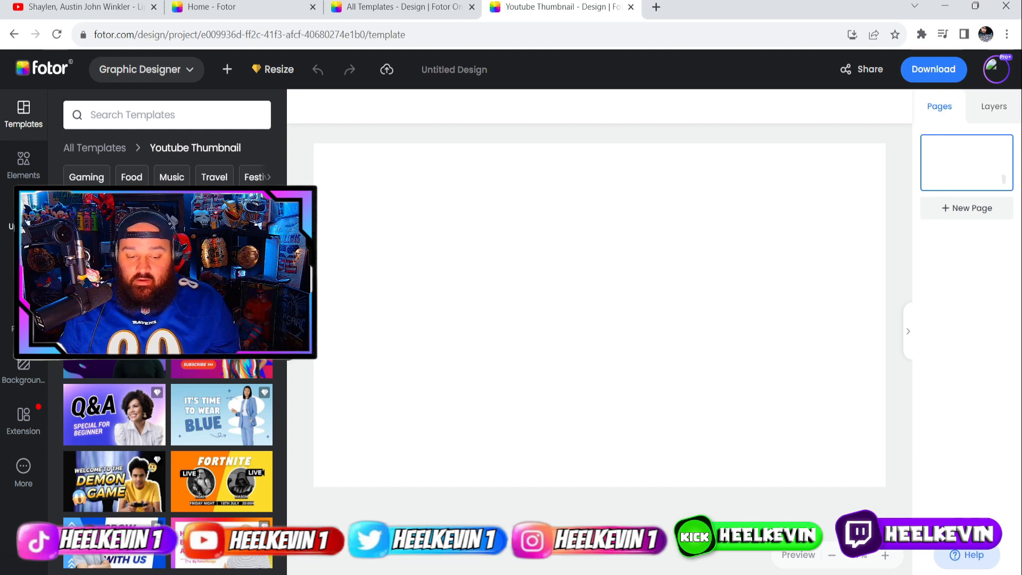
Browse the previously uploaded images in Uploads and upload a new image.
{"action": "left_click", "coordinate": [23, 215]}
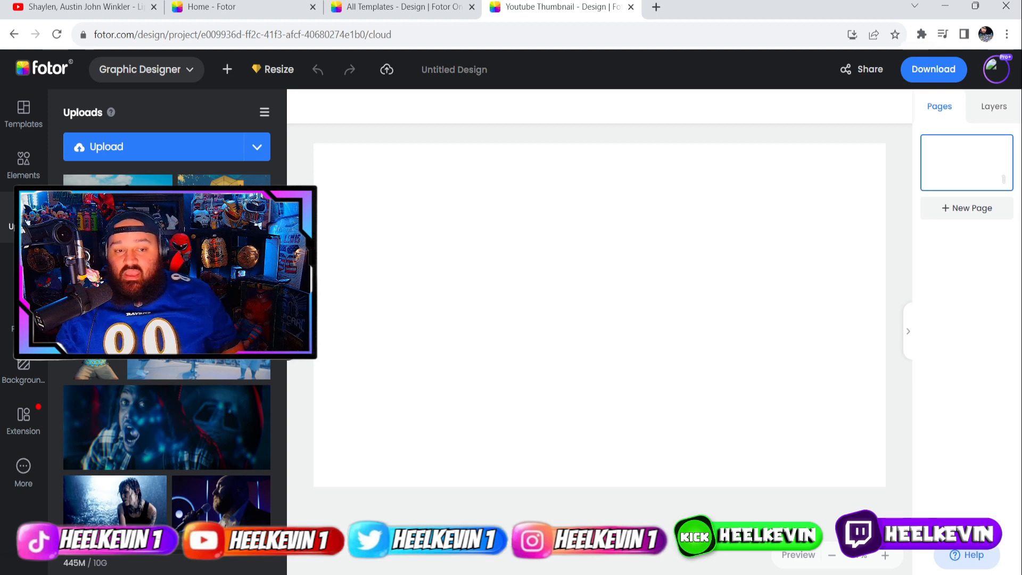
{"action": "mouse_move", "coordinate": [171, 408]}
{"action": "scroll", "coordinate": [171, 409], "scroll_direction": "down", "scroll_amount": 1}
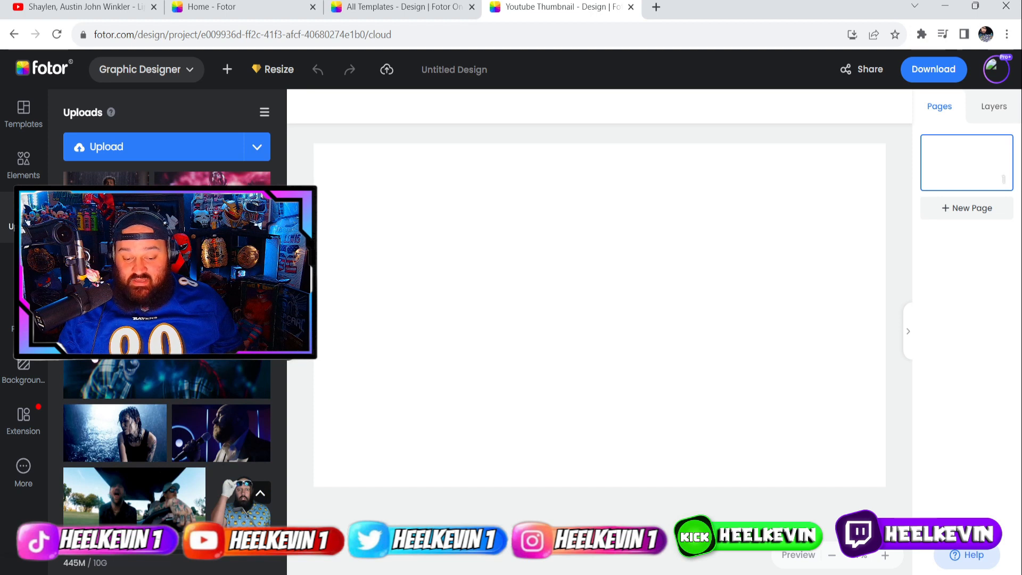
{"action": "mouse_move", "coordinate": [133, 426]}
{"action": "mouse_move", "coordinate": [159, 499]}
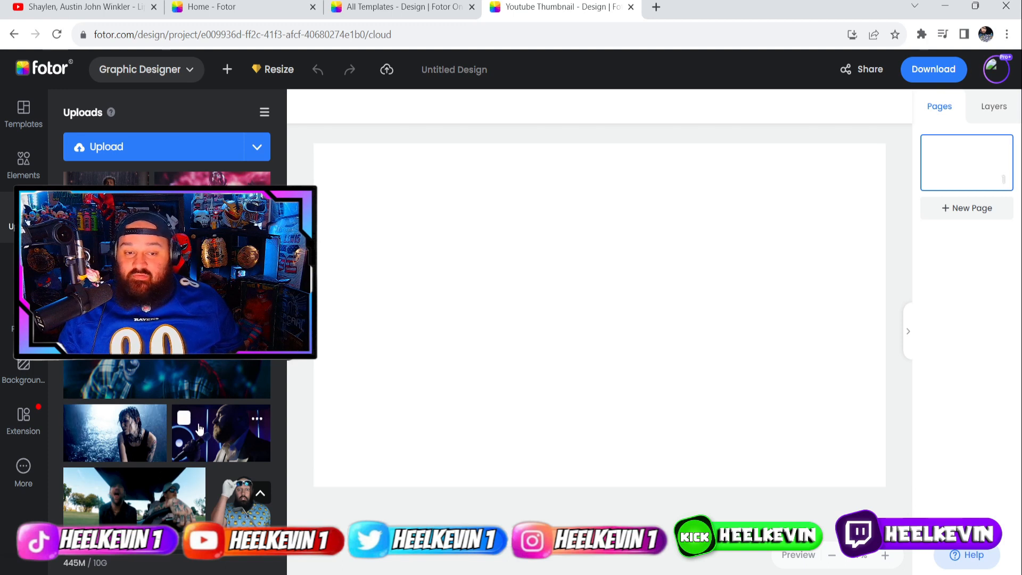
{"action": "scroll", "coordinate": [201, 434], "scroll_direction": "up", "scroll_amount": 1}
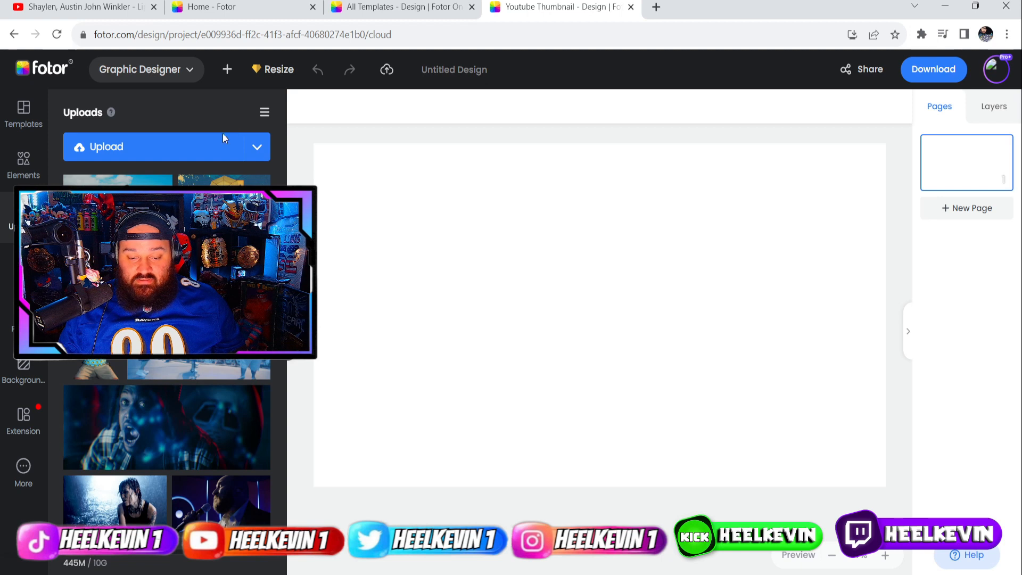
{"action": "left_click", "coordinate": [185, 148]}
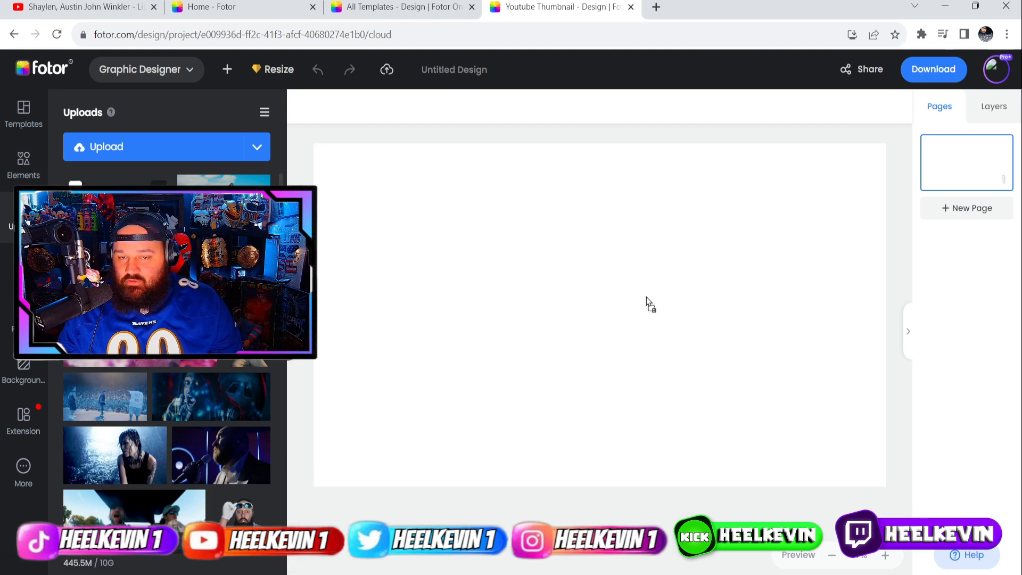
Drop the band concert photo onto the canvas and enlarge it to cover the whole thumbnail.
{"action": "left_click_drag", "start_coordinate": [654, 301], "coordinate": [654, 301]}
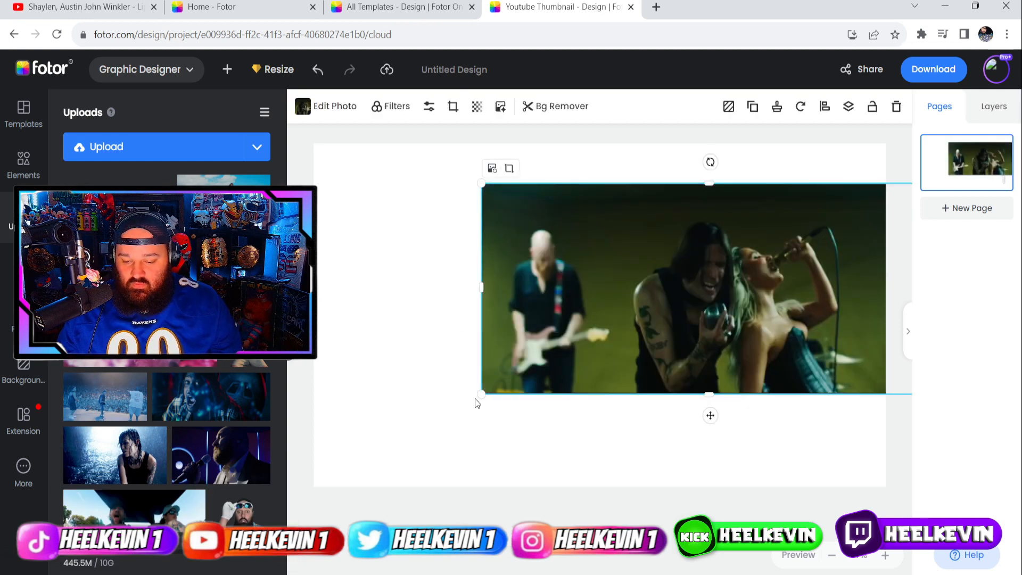
{"action": "left_click_drag", "start_coordinate": [485, 388], "coordinate": [110, 565]}
{"action": "left_click_drag", "start_coordinate": [448, 435], "coordinate": [583, 354]}
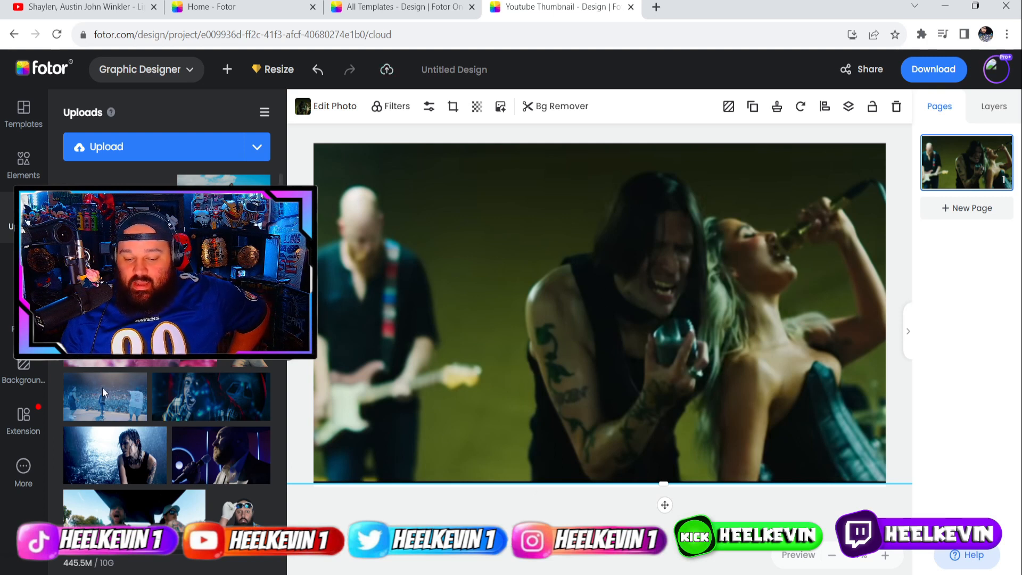
{"action": "scroll", "coordinate": [213, 379], "scroll_direction": "down", "scroll_amount": 10}
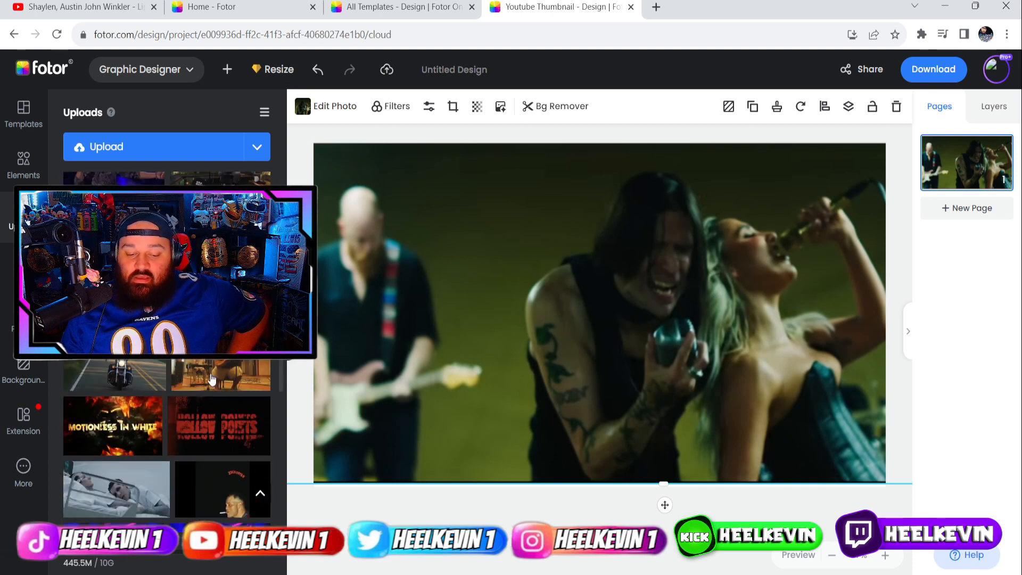
{"action": "scroll", "coordinate": [213, 379], "scroll_direction": "down", "scroll_amount": 5}
{"action": "scroll", "coordinate": [199, 373], "scroll_direction": "down", "scroll_amount": 5}
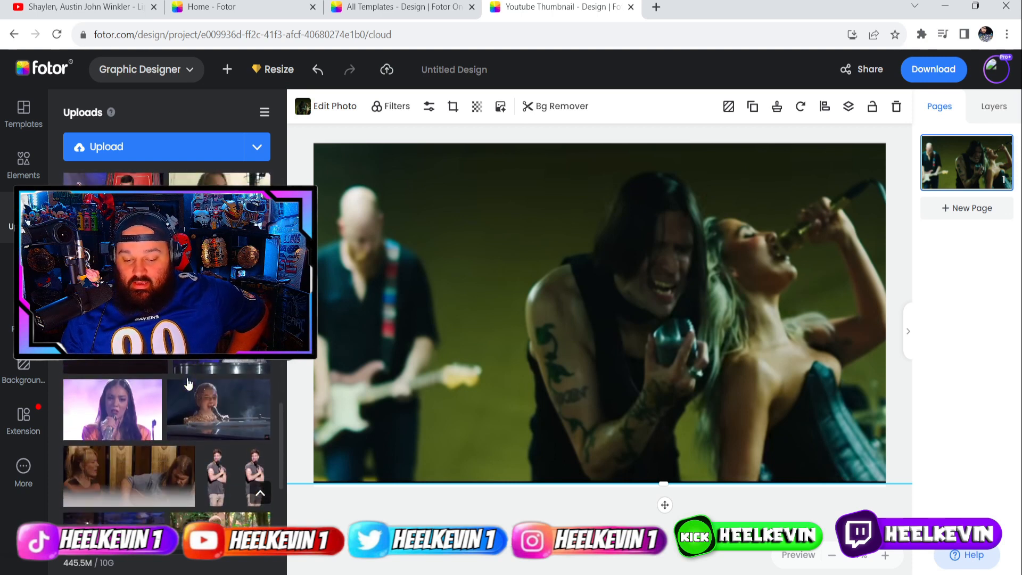
{"action": "scroll", "coordinate": [150, 376], "scroll_direction": "down", "scroll_amount": 10}
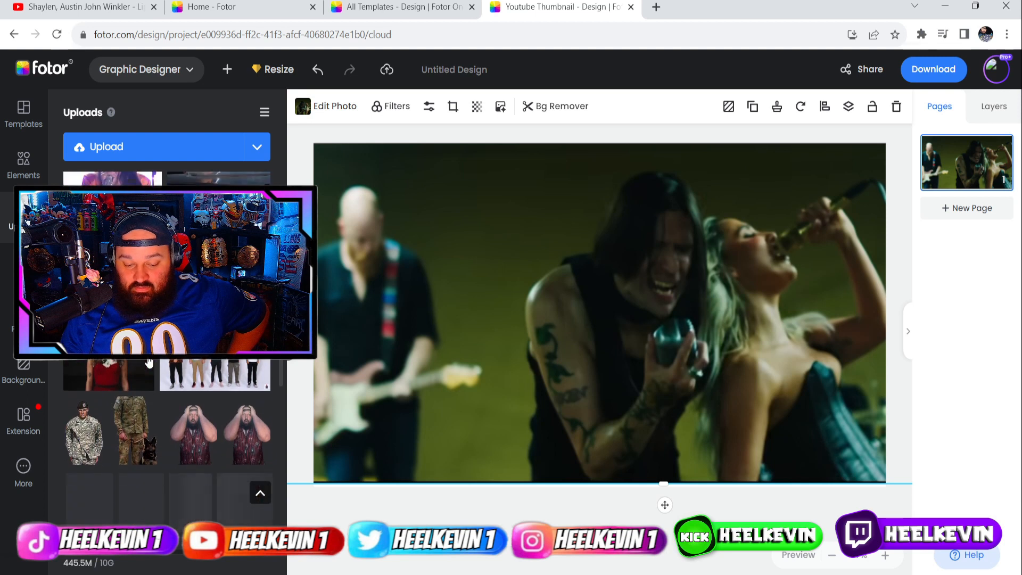
{"action": "scroll", "coordinate": [150, 364], "scroll_direction": "down", "scroll_amount": 5}
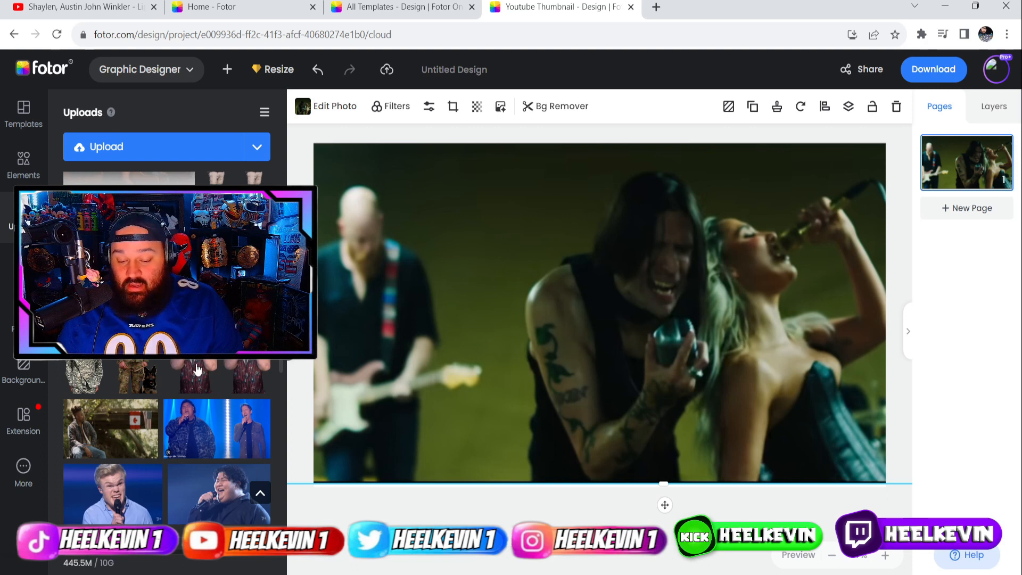
Add the shocked-man cutout, scale it over the left half, and nudge the band photo down.
{"action": "left_click_drag", "start_coordinate": [182, 363], "coordinate": [434, 280]}
{"action": "left_click_drag", "start_coordinate": [497, 326], "coordinate": [630, 515]}
{"action": "left_click_drag", "start_coordinate": [487, 377], "coordinate": [377, 418]}
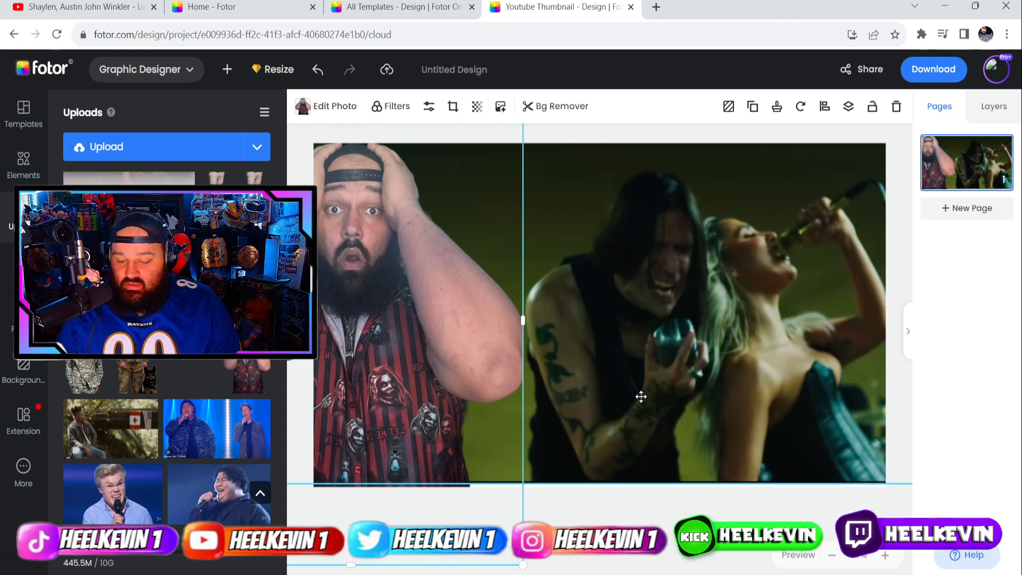
{"action": "left_click_drag", "start_coordinate": [641, 397], "coordinate": [643, 402]}
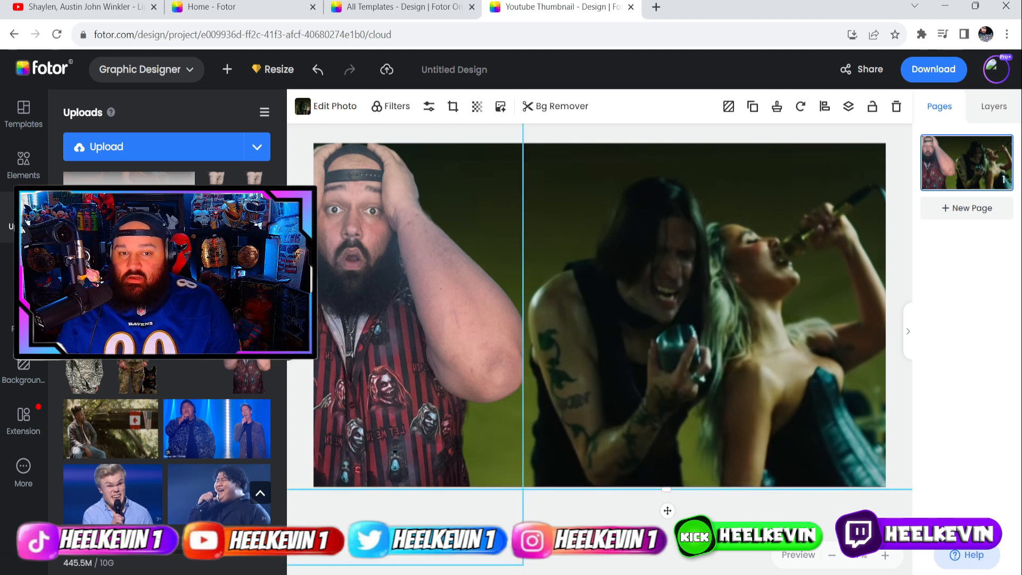
Select the shocked-man cutout and add an outline around it.
{"action": "left_click", "coordinate": [363, 287]}
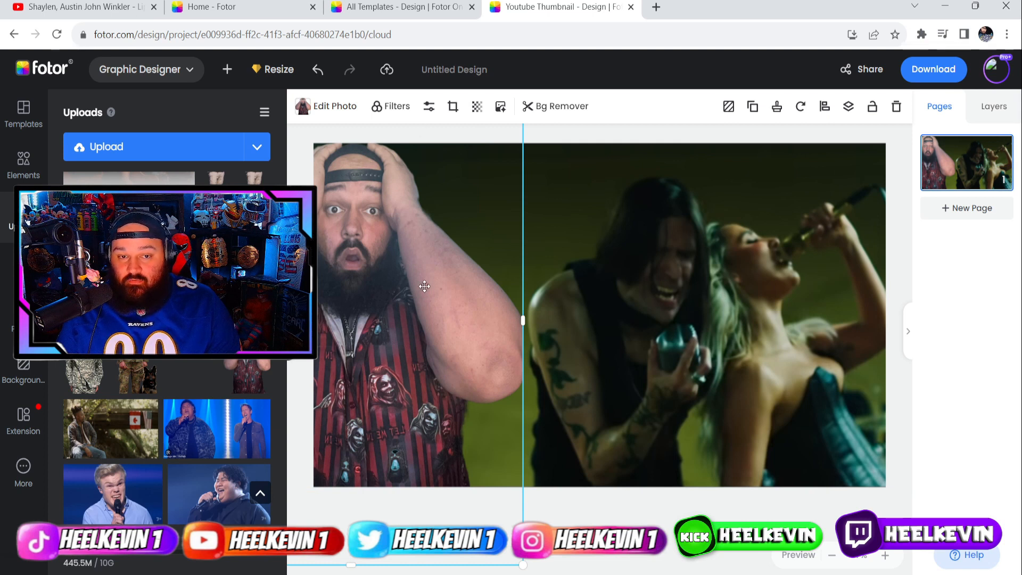
{"action": "left_click", "coordinate": [334, 109]}
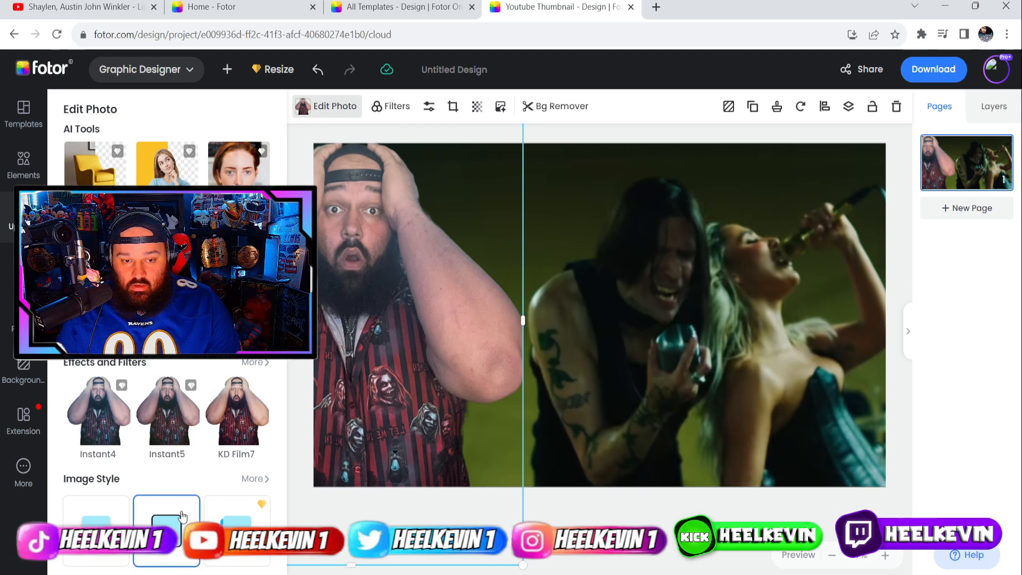
{"action": "scroll", "coordinate": [167, 519], "scroll_direction": "down", "scroll_amount": 1}
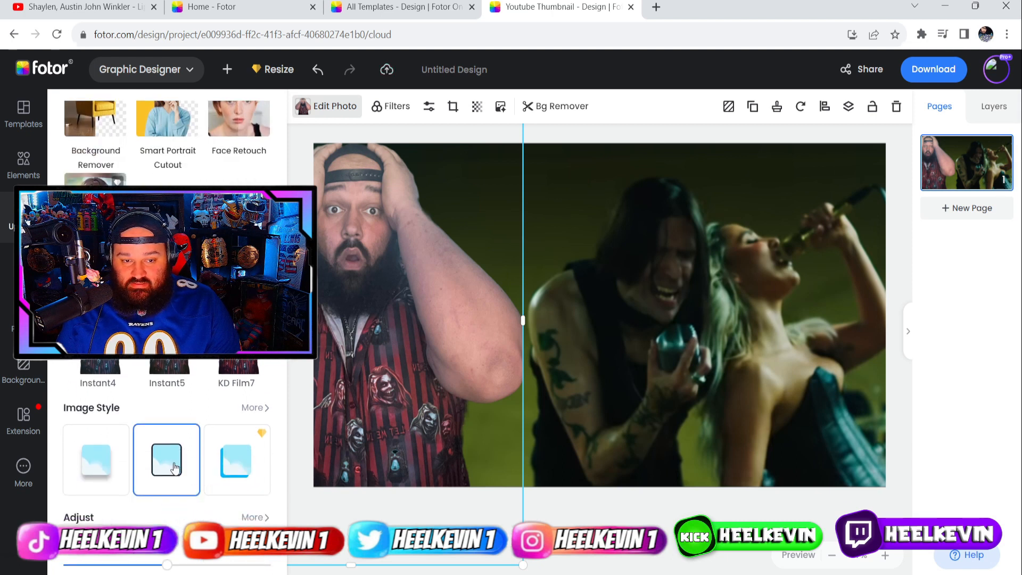
{"action": "left_click", "coordinate": [181, 477]}
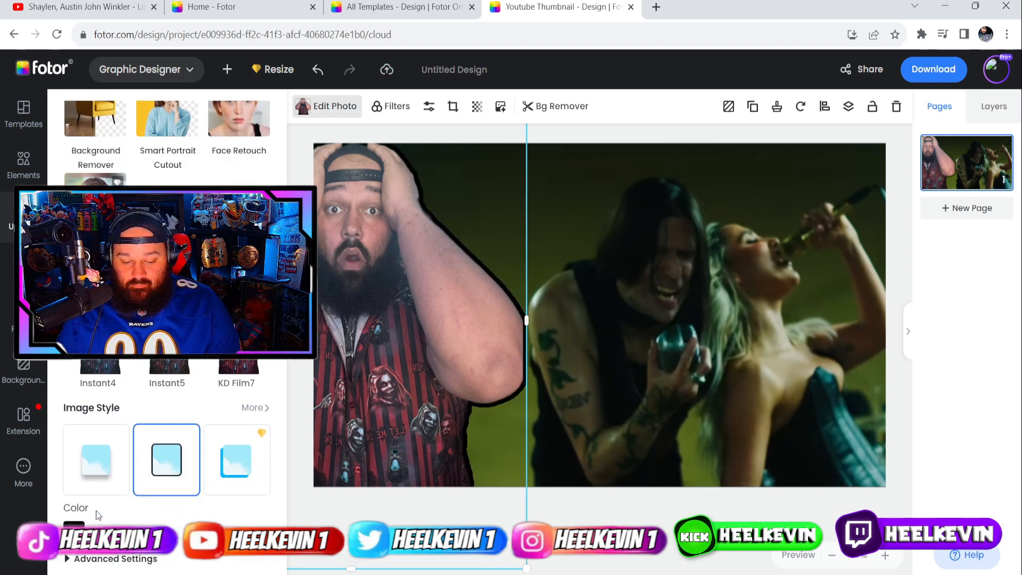
{"action": "scroll", "coordinate": [82, 452], "scroll_direction": "down", "scroll_amount": 3}
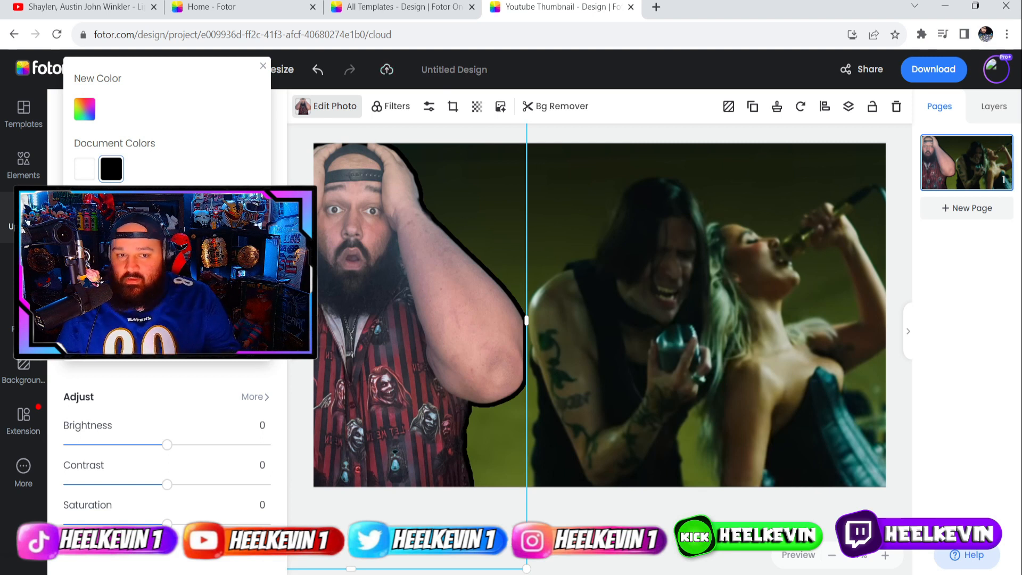
Change the cutout's outline colour to bright cyan and bring up the text presets.
{"action": "left_click", "coordinate": [87, 114]}
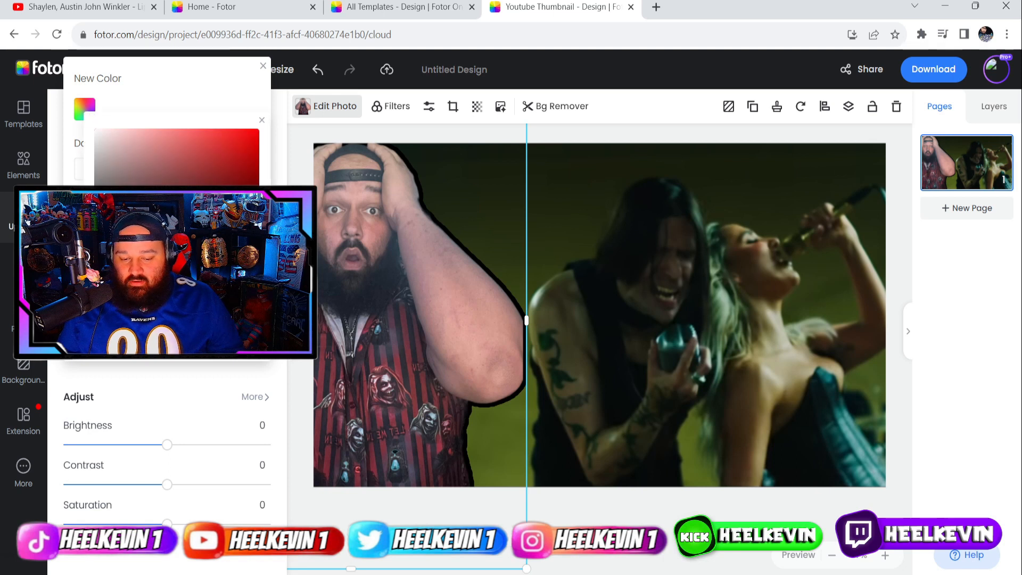
{"action": "left_click", "coordinate": [177, 247]}
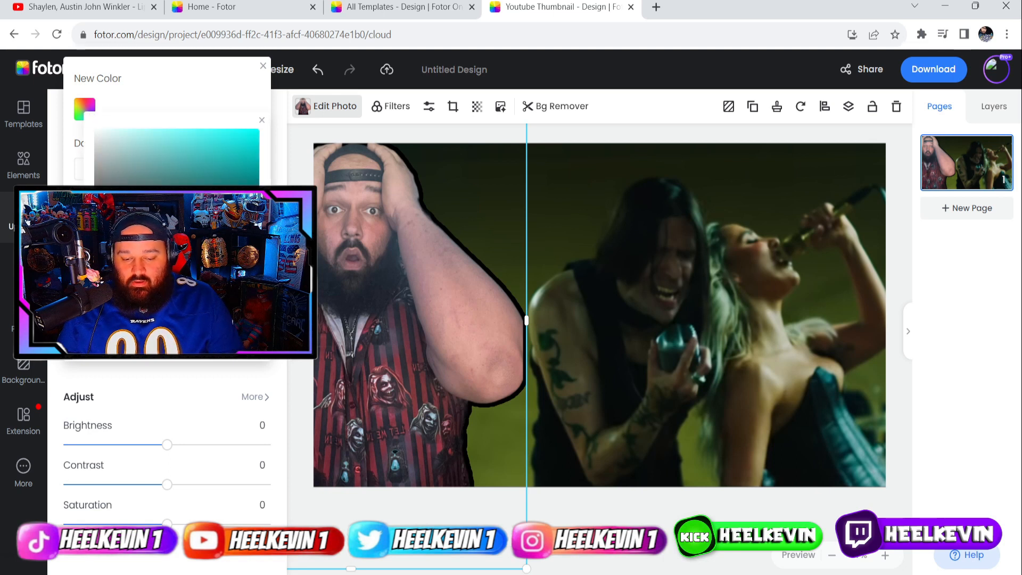
{"action": "left_click", "coordinate": [253, 134]}
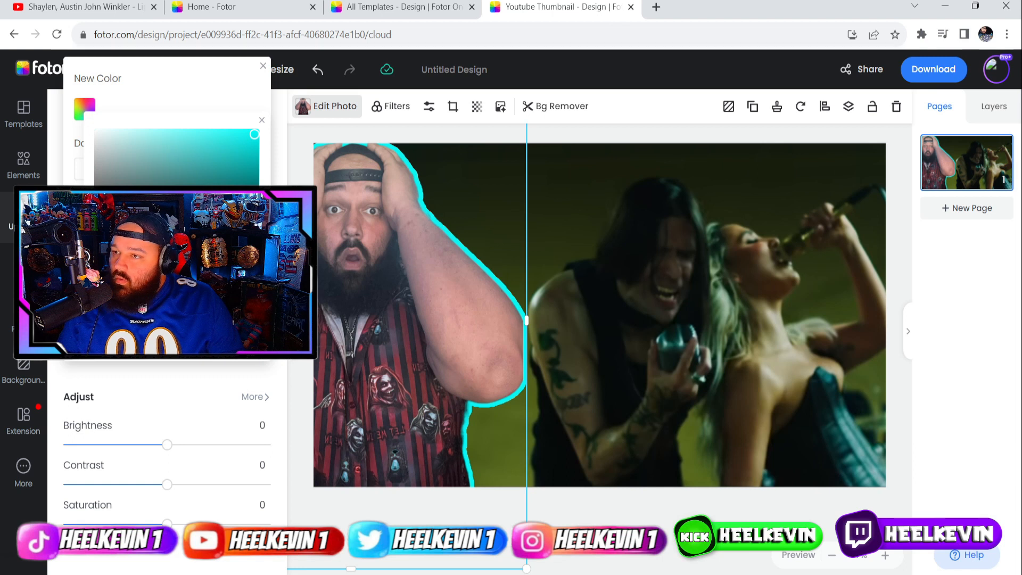
{"action": "left_click", "coordinate": [22, 268]}
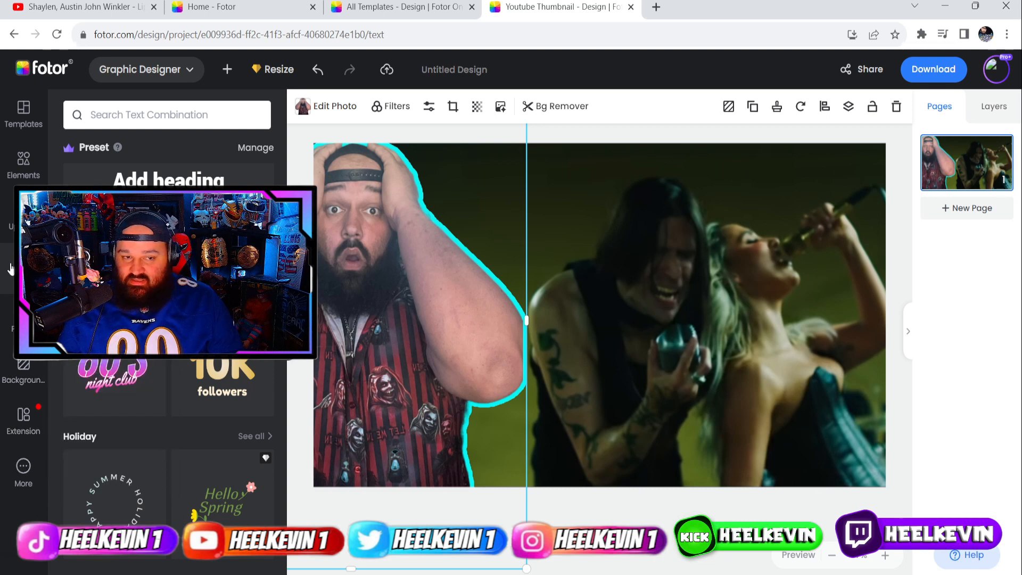
Add a heading and replace its placeholder with 'LIPS OF AN ANGEL'.
{"action": "left_click", "coordinate": [154, 183]}
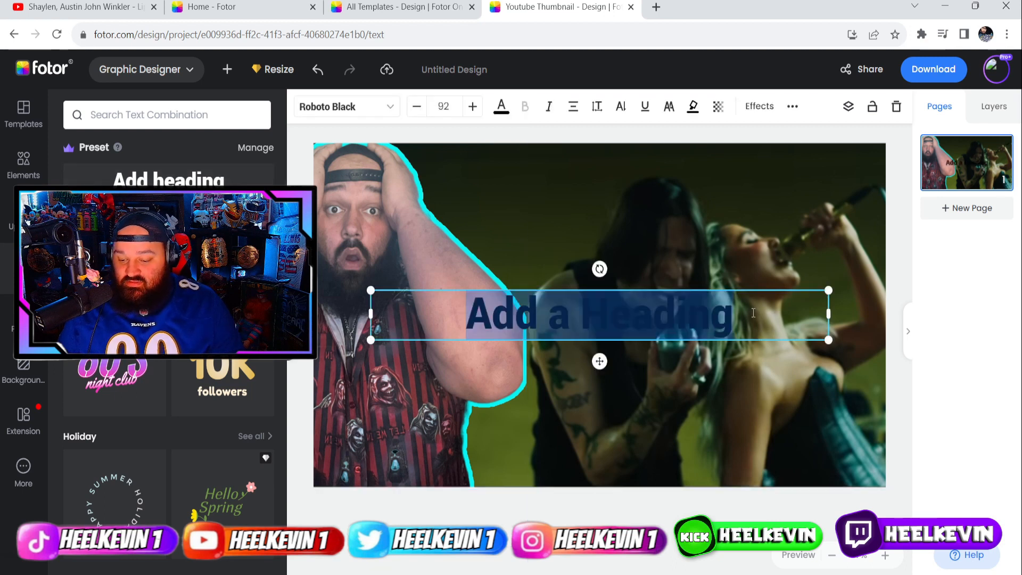
{"action": "left_click", "coordinate": [770, 313]}
{"action": "key", "text": "BackSpace"}
{"action": "key", "text": "BackSpace"}
{"action": "key", "text": "BackSpace"}
{"action": "key", "text": "BackSpace"}
{"action": "key", "text": "BackSpace"}
{"action": "key", "text": "BackSpace"}
{"action": "key", "text": "BackSpace"}
{"action": "key", "text": "BackSpace"}
{"action": "key", "text": "BackSpace"}
{"action": "key", "text": "BackSpace"}
{"action": "key", "text": "BackSpace"}
{"action": "key", "text": "BackSpace"}
{"action": "key", "text": "BackSpace"}
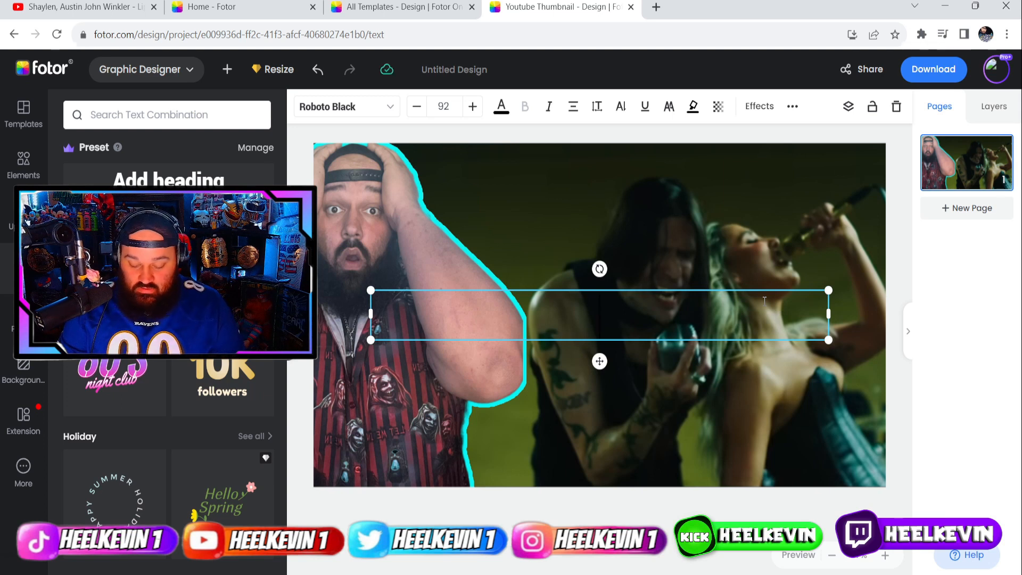
{"action": "type", "text": "LIPS OF A"}
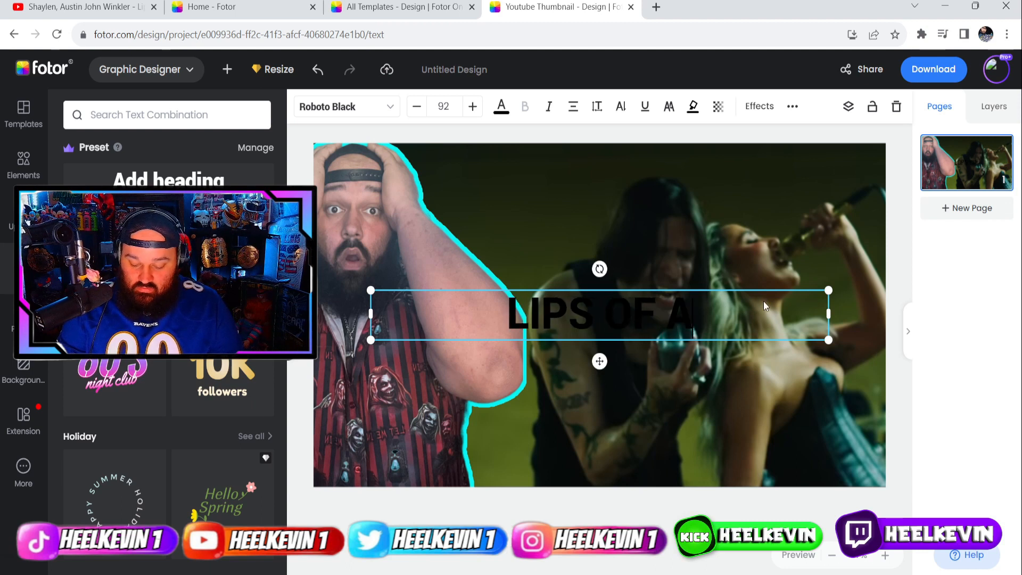
{"action": "type", "text": "N ANGEL"}
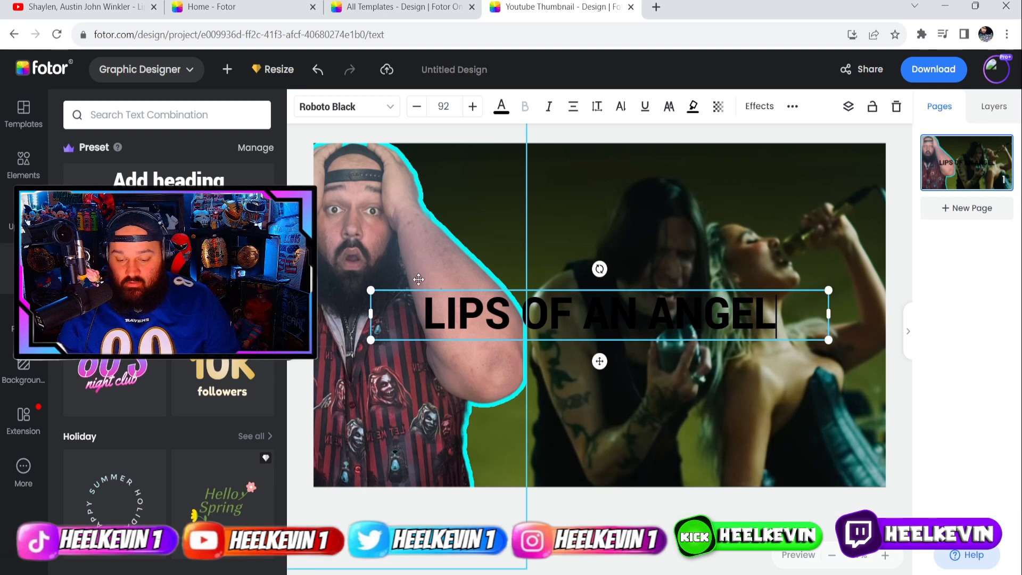
{"action": "left_click", "coordinate": [503, 109]}
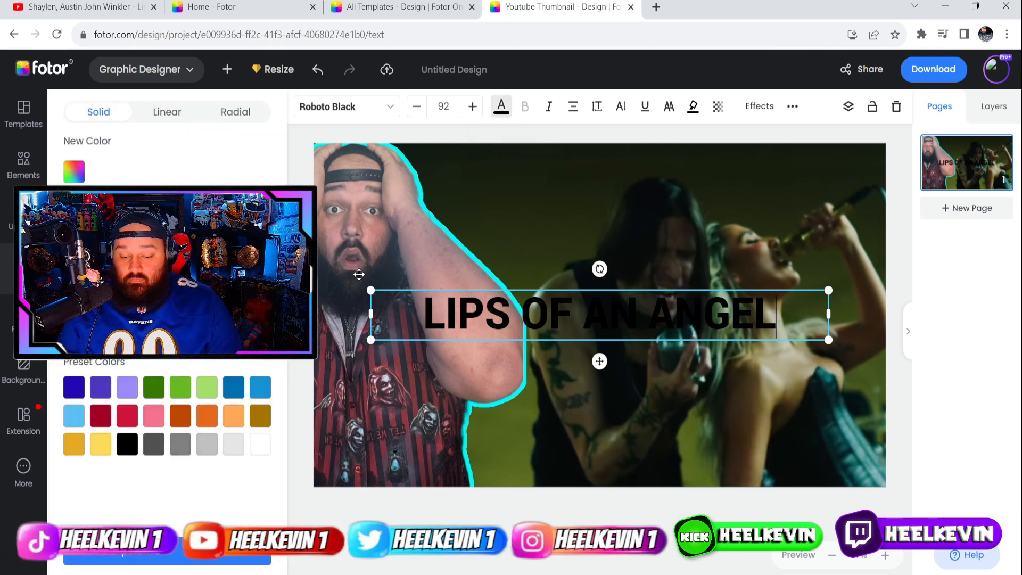
Make the title white and set it in Modak after trying Allison, New Walt Disney and Bangers.
{"action": "left_click", "coordinate": [260, 444]}
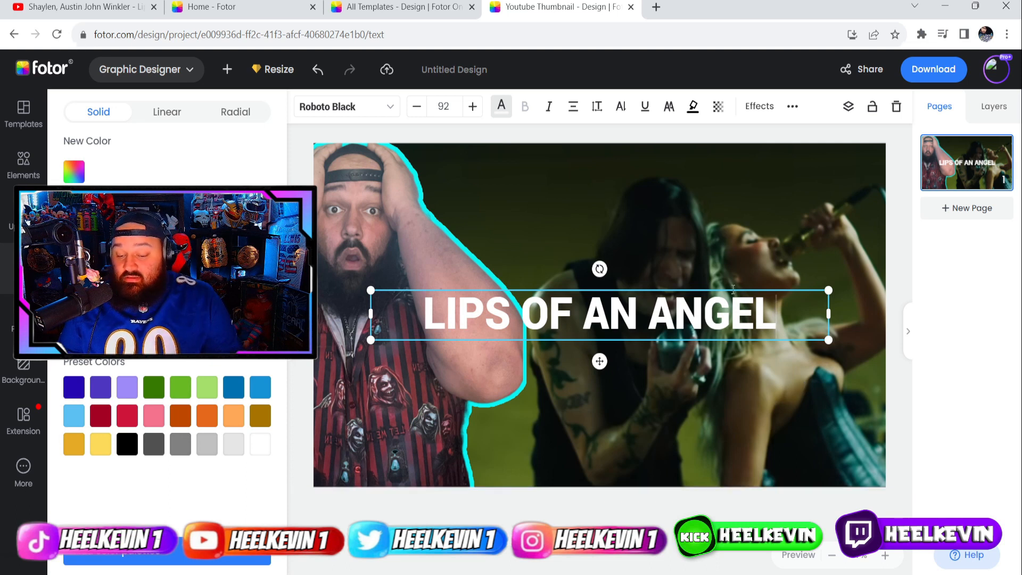
{"action": "left_click", "coordinate": [391, 113]}
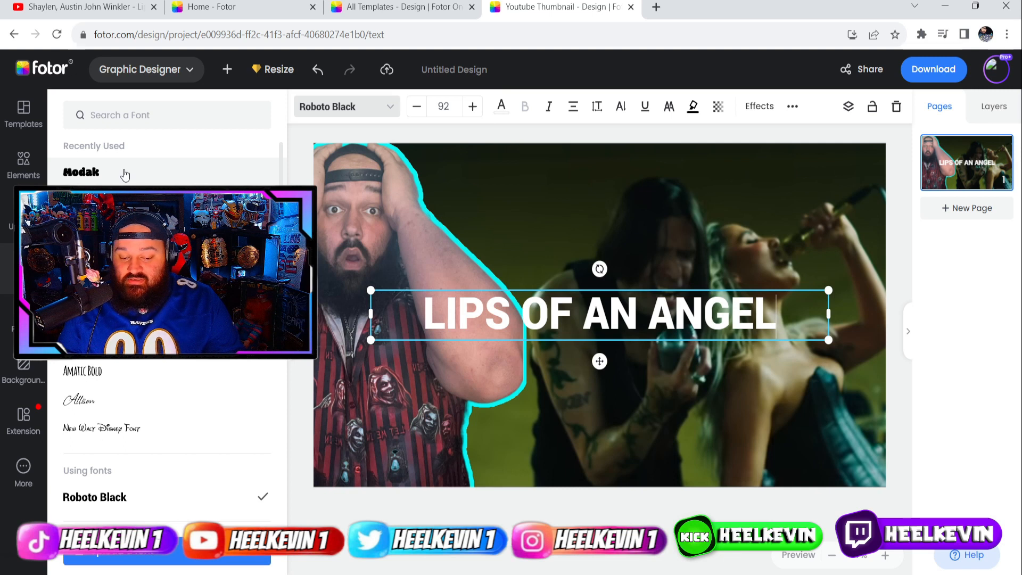
{"action": "left_click", "coordinate": [84, 400]}
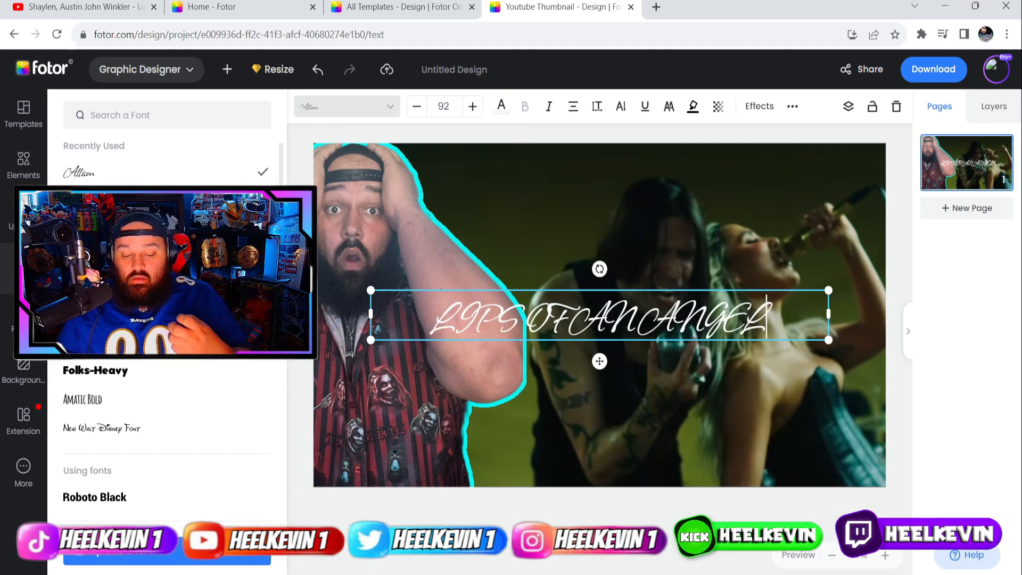
{"action": "left_click", "coordinate": [113, 430]}
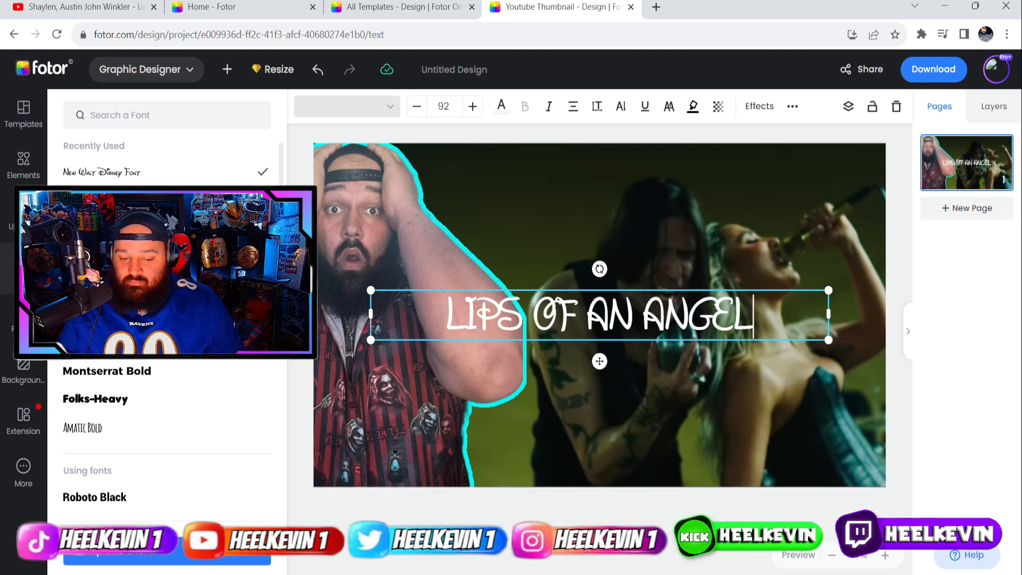
{"action": "left_click", "coordinate": [81, 201]}
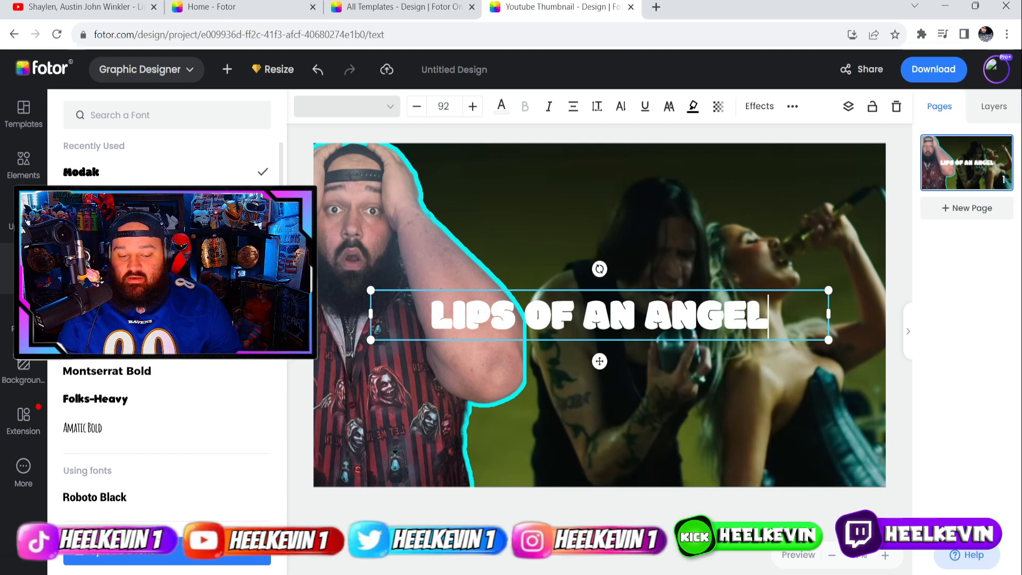
{"action": "left_click", "coordinate": [81, 229]}
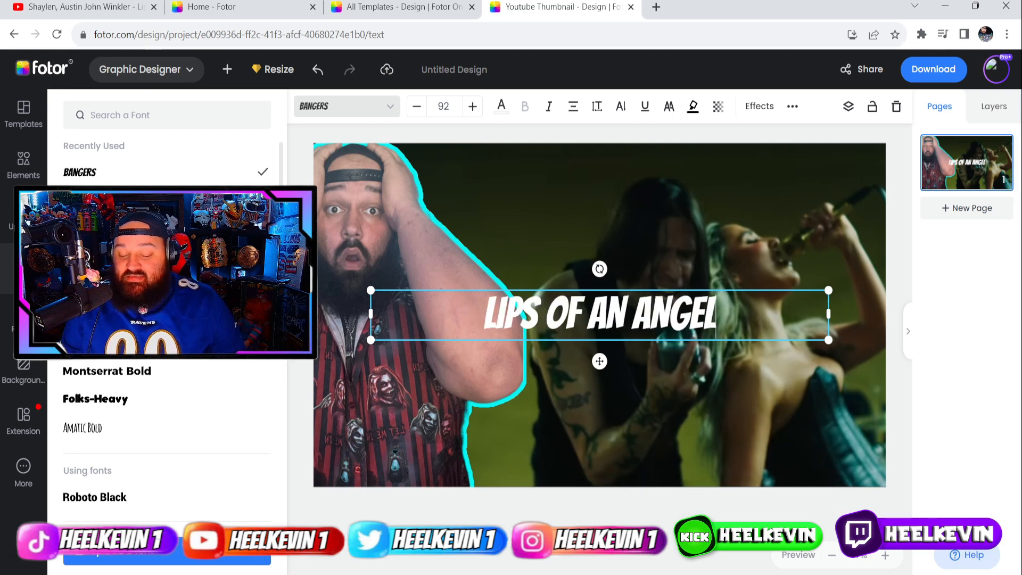
{"action": "left_click", "coordinate": [81, 201]}
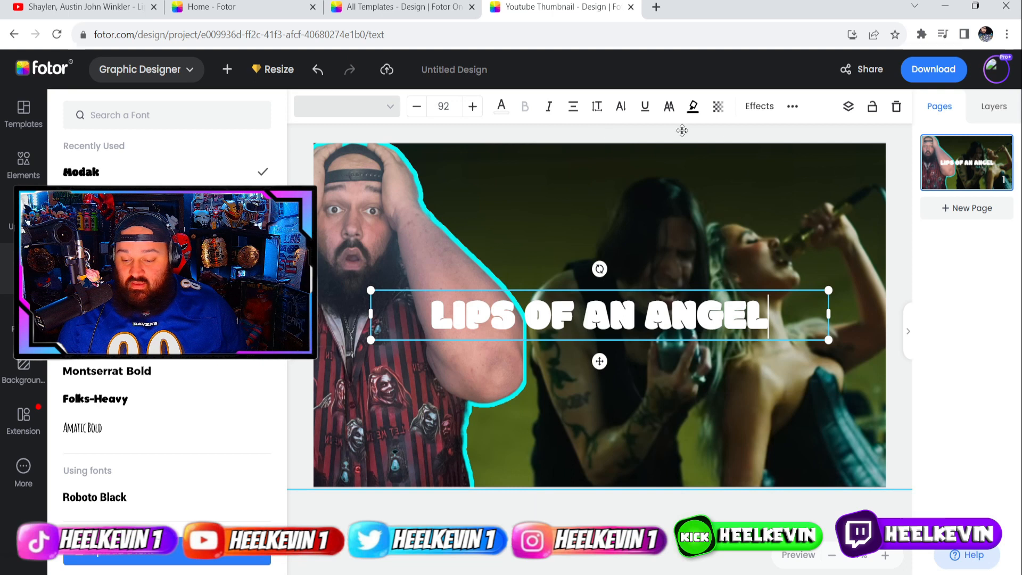
Apply the Gradient I effect to the title, switching to its outlined pink-glow variant.
{"action": "left_click", "coordinate": [759, 107]}
{"action": "scroll", "coordinate": [199, 377], "scroll_direction": "down", "scroll_amount": 1}
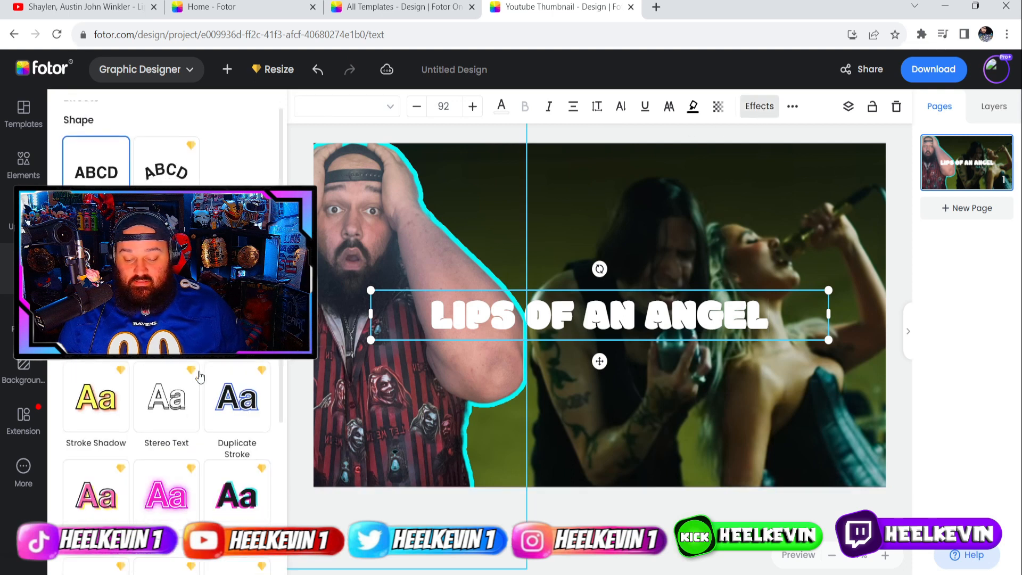
{"action": "scroll", "coordinate": [199, 377], "scroll_direction": "down", "scroll_amount": 4}
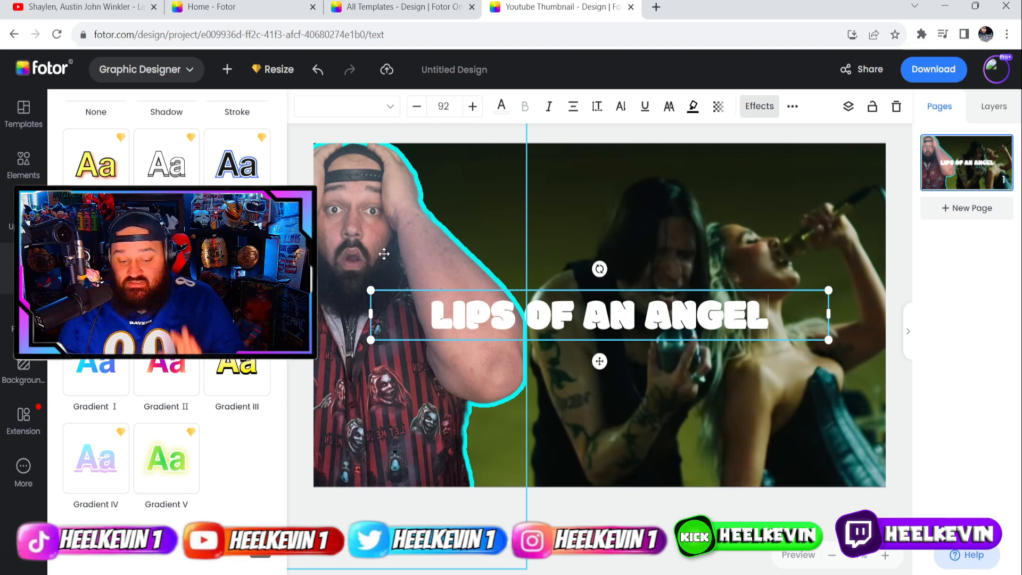
{"action": "left_click", "coordinate": [104, 371]}
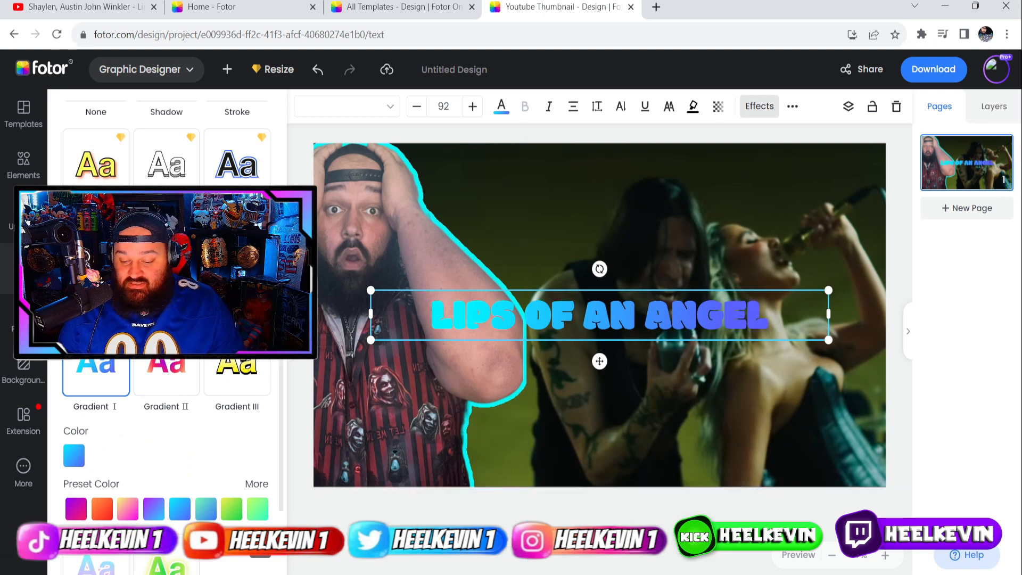
{"action": "key", "text": "ctrl+z"}
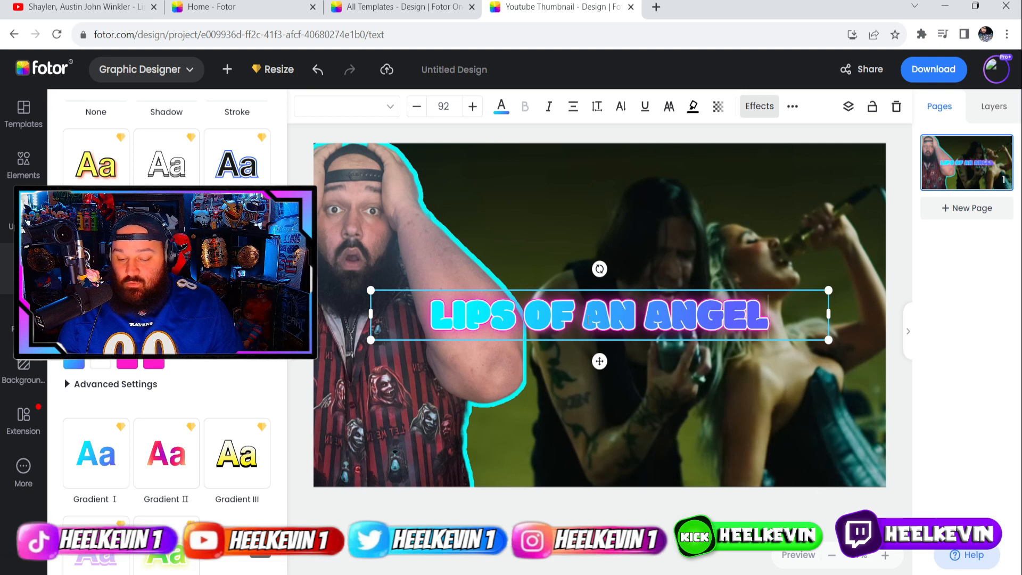
{"action": "left_click", "coordinate": [108, 362]}
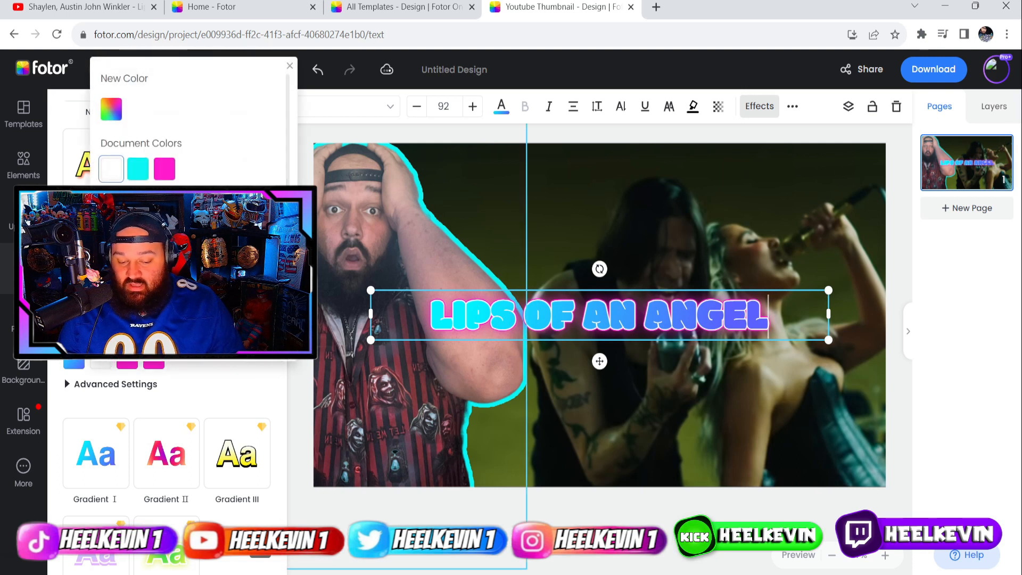
{"action": "scroll", "coordinate": [192, 128], "scroll_direction": "down", "scroll_amount": 2}
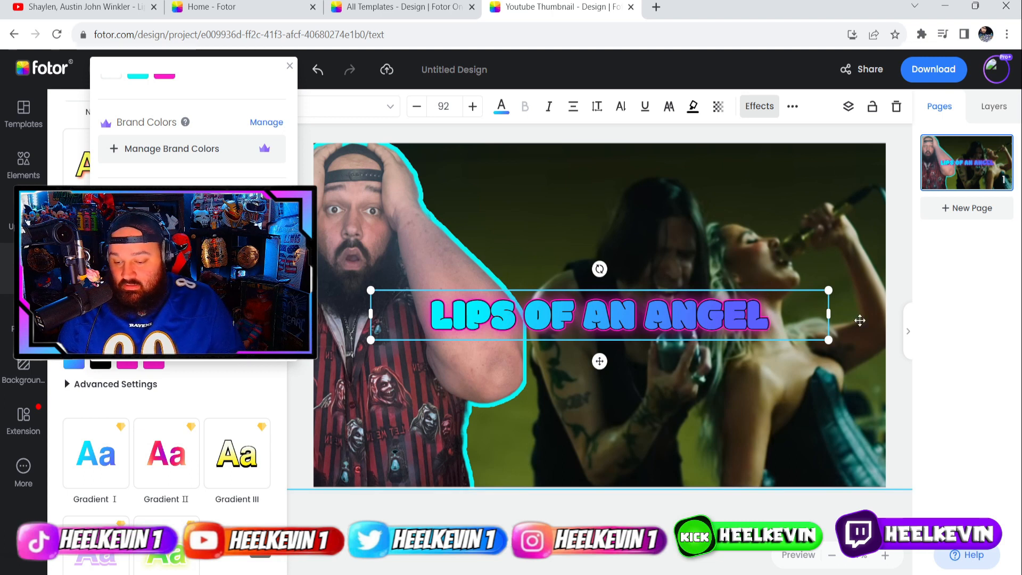
Enlarge the title to size 149, move it to the canvas bottom, and download the design.
{"action": "left_click_drag", "start_coordinate": [829, 290], "coordinate": [934, 228]}
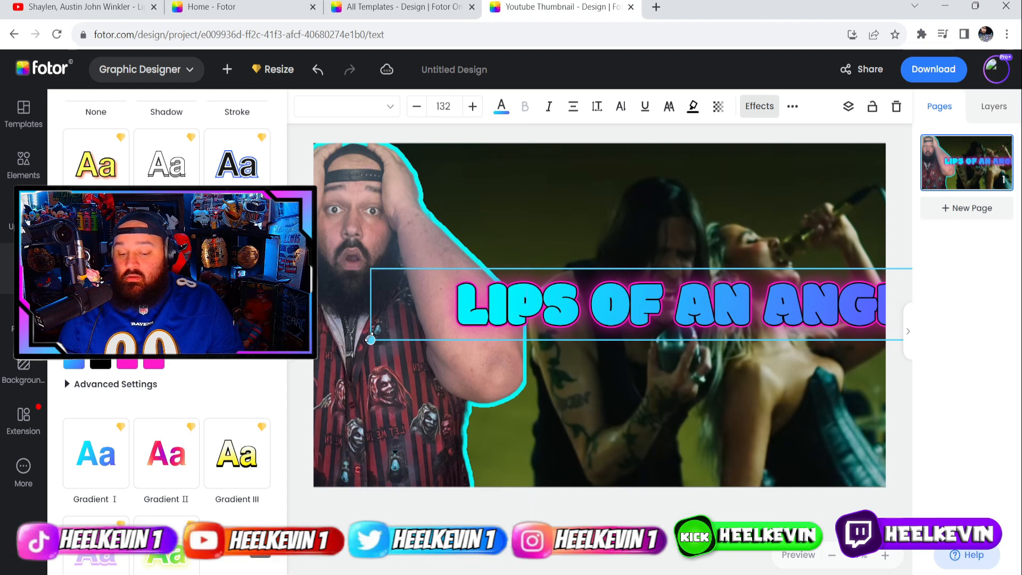
{"action": "left_click_drag", "start_coordinate": [371, 340], "coordinate": [331, 372]}
{"action": "left_click_drag", "start_coordinate": [567, 327], "coordinate": [517, 459]}
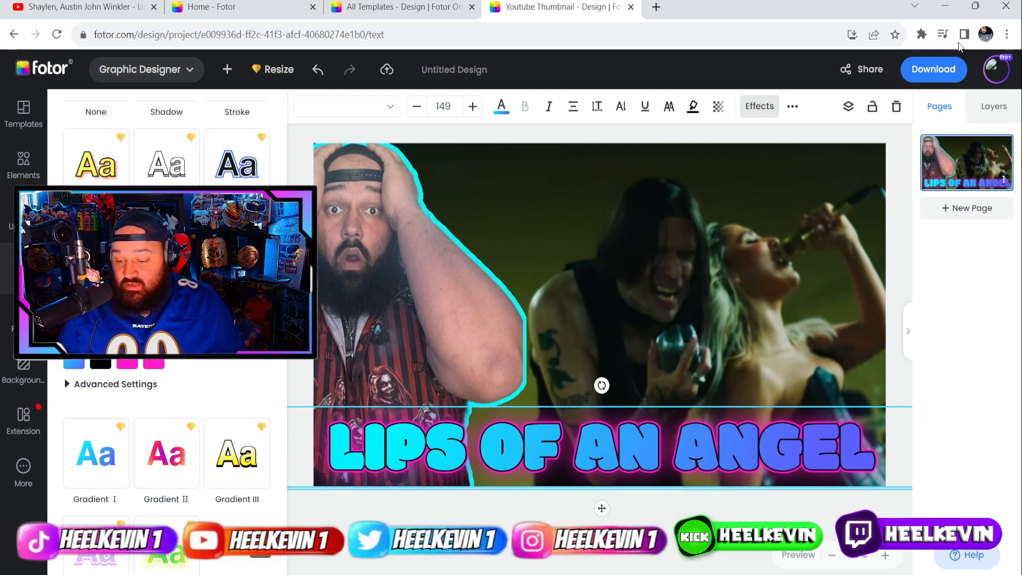
{"action": "left_click", "coordinate": [935, 74]}
{"action": "left_click", "coordinate": [822, 324]}
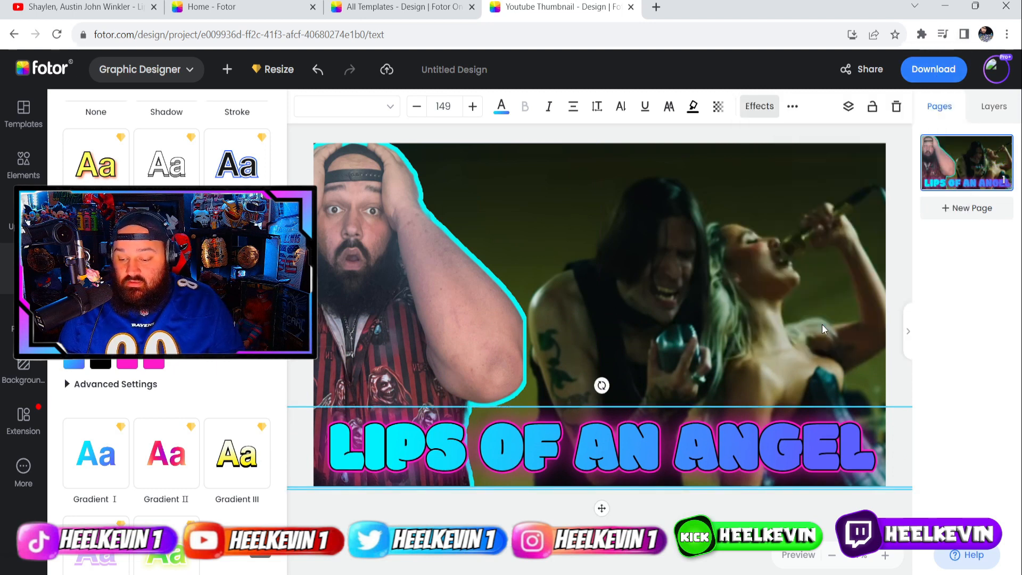